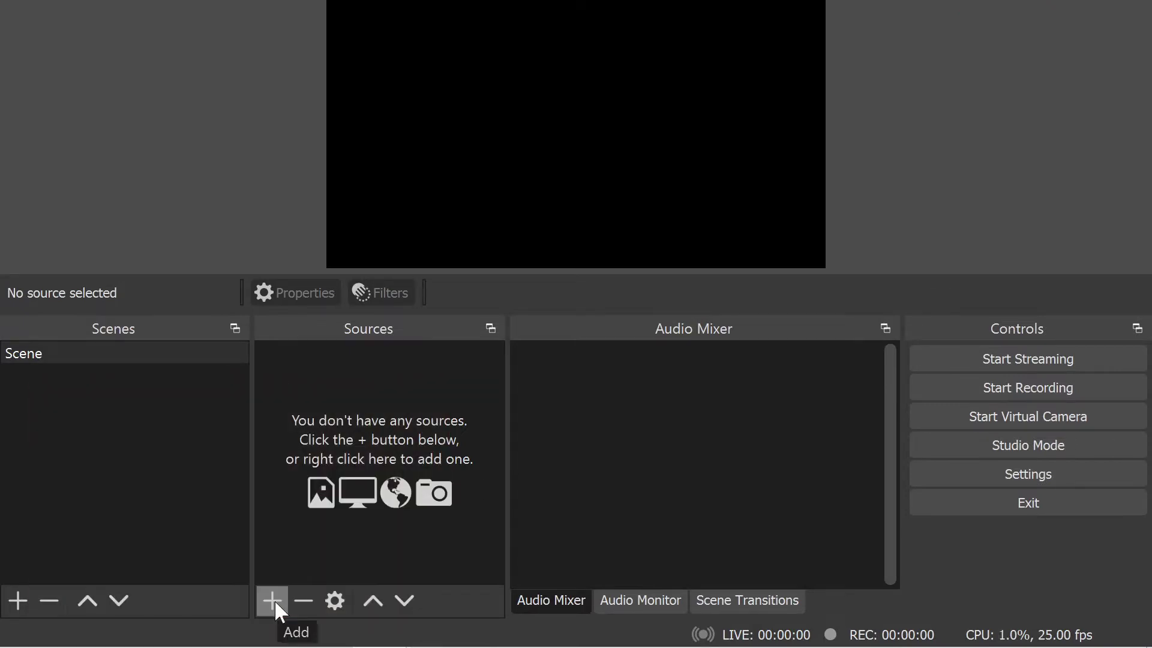
Add a Video Capture Device source named M50 using the EOS Webcam Utility camera.
{"action": "left_click", "coordinate": [275, 599]}
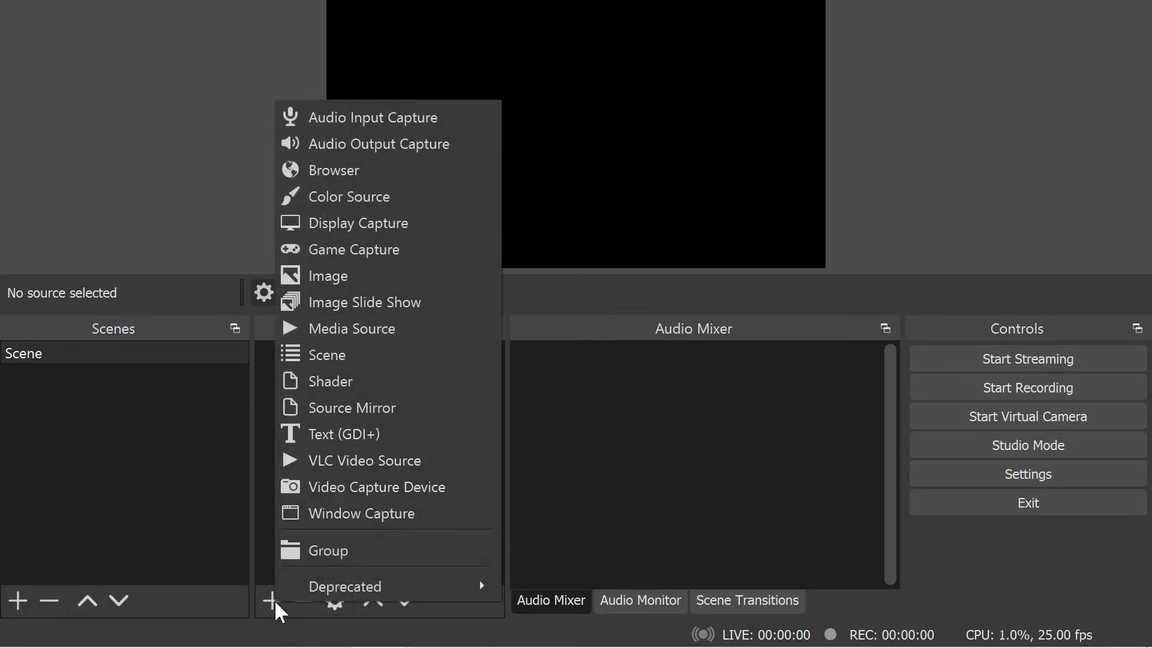
{"action": "left_click", "coordinate": [416, 487]}
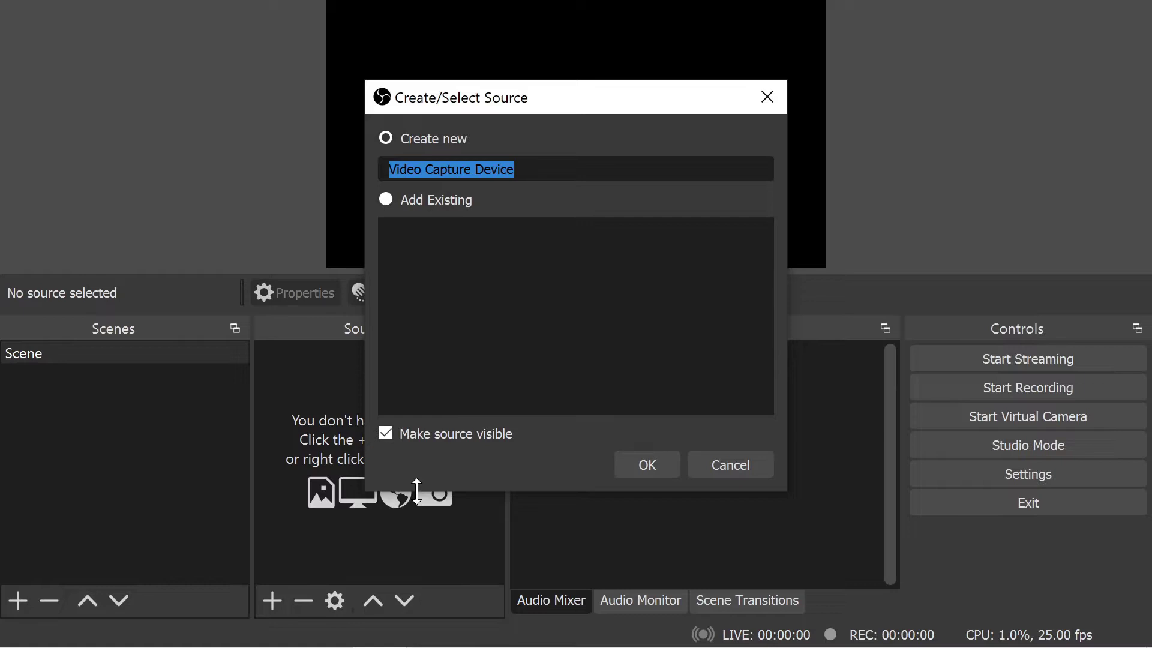
{"action": "type", "text": "M50"}
{"action": "key", "text": "Return"}
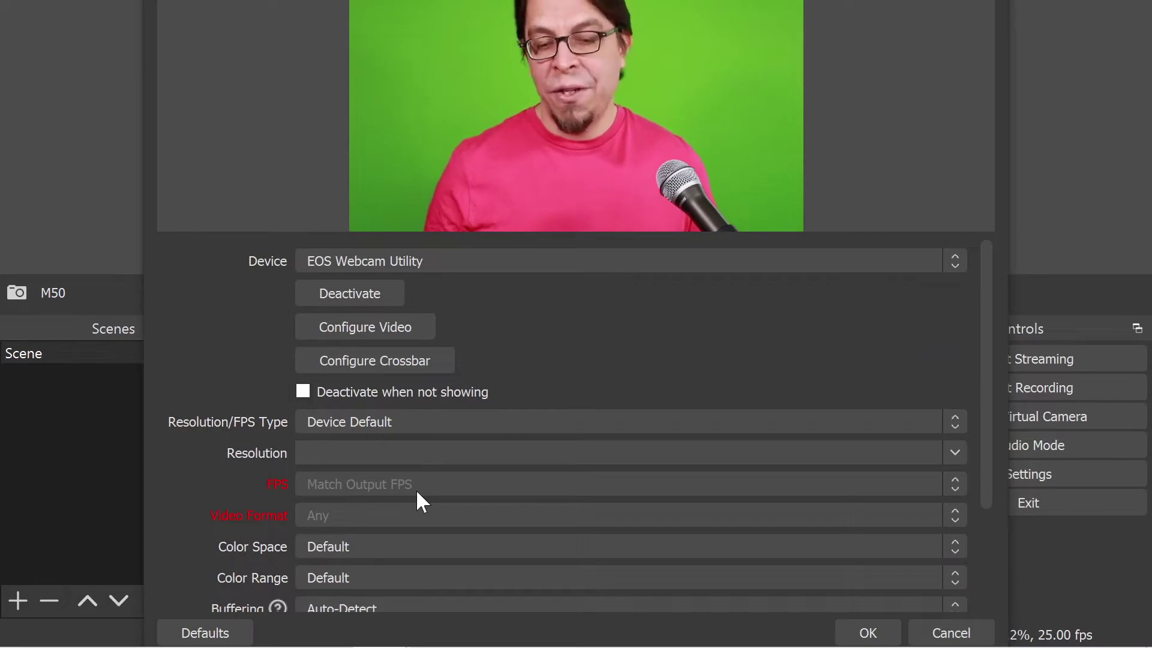
{"action": "left_click", "coordinate": [614, 259]}
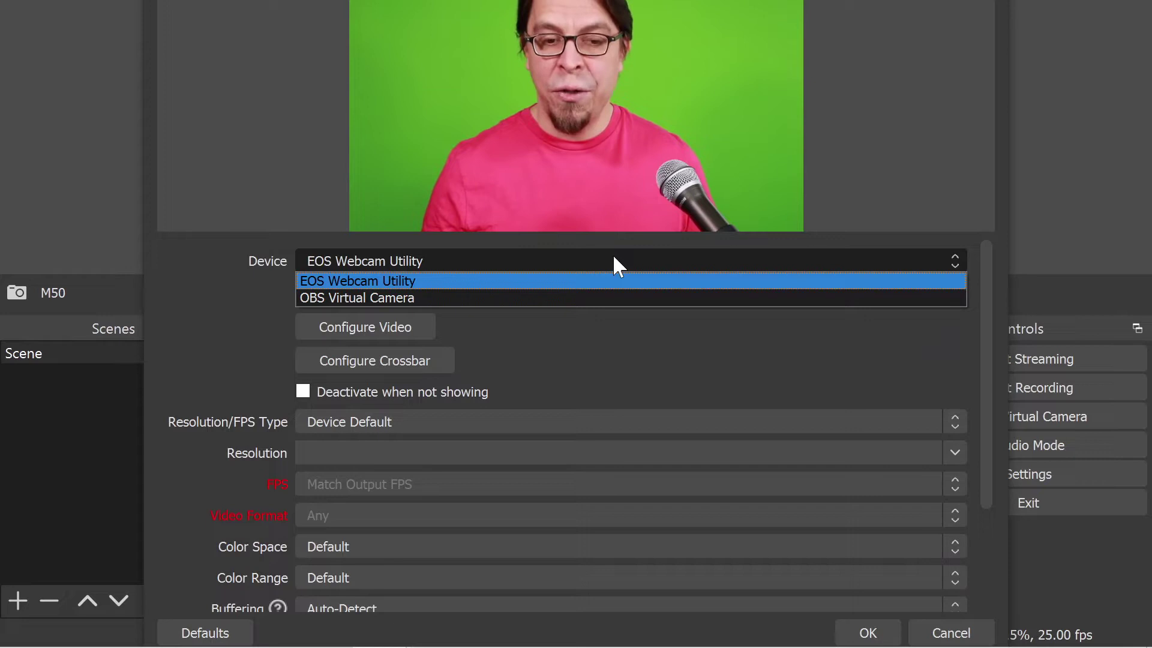
{"action": "left_click", "coordinate": [613, 259]}
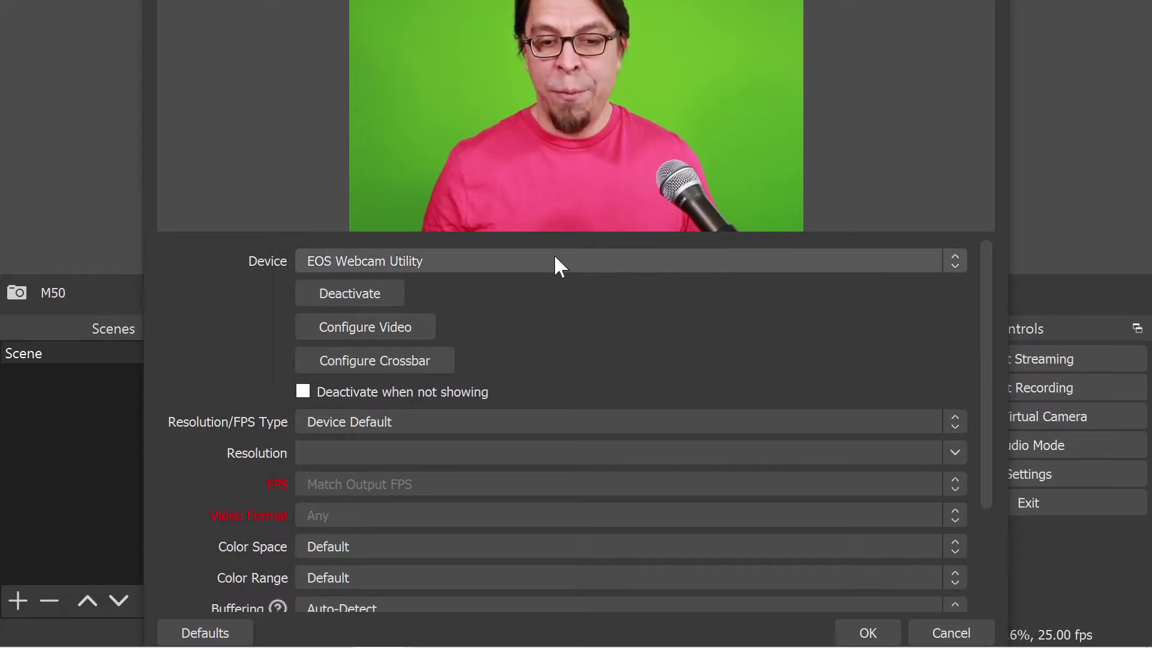
Accept the M50 settings, fit the webcam to the full canvas with Ctrl+F, and lock it.
{"action": "left_click", "coordinate": [867, 632]}
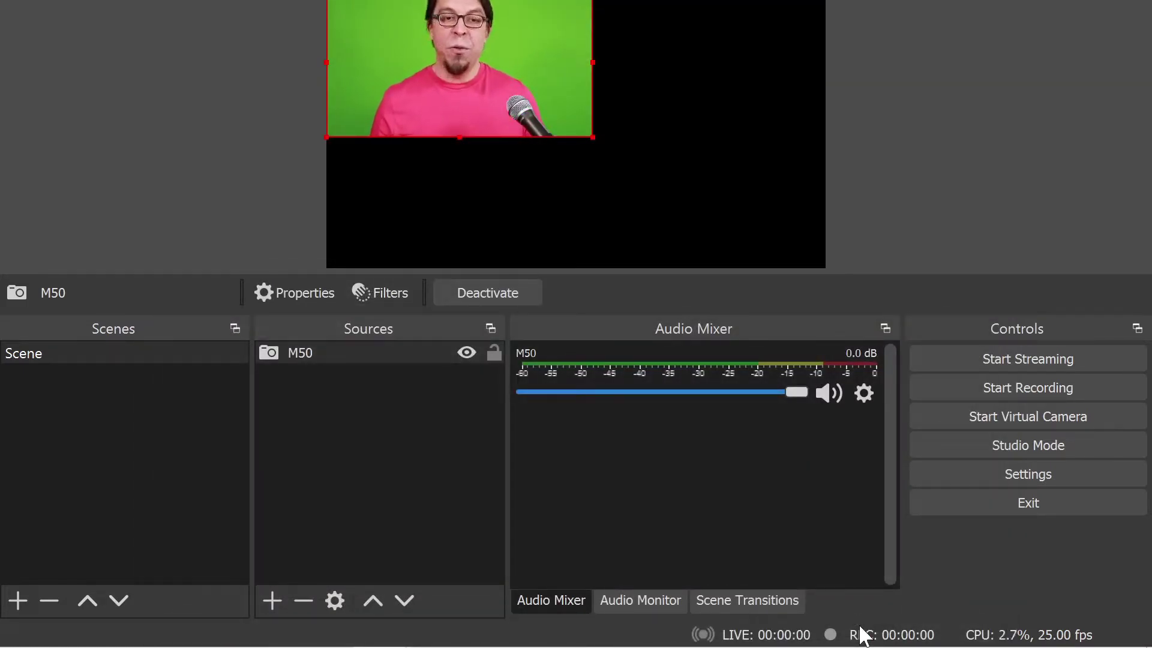
{"action": "key", "text": "ctrl+f"}
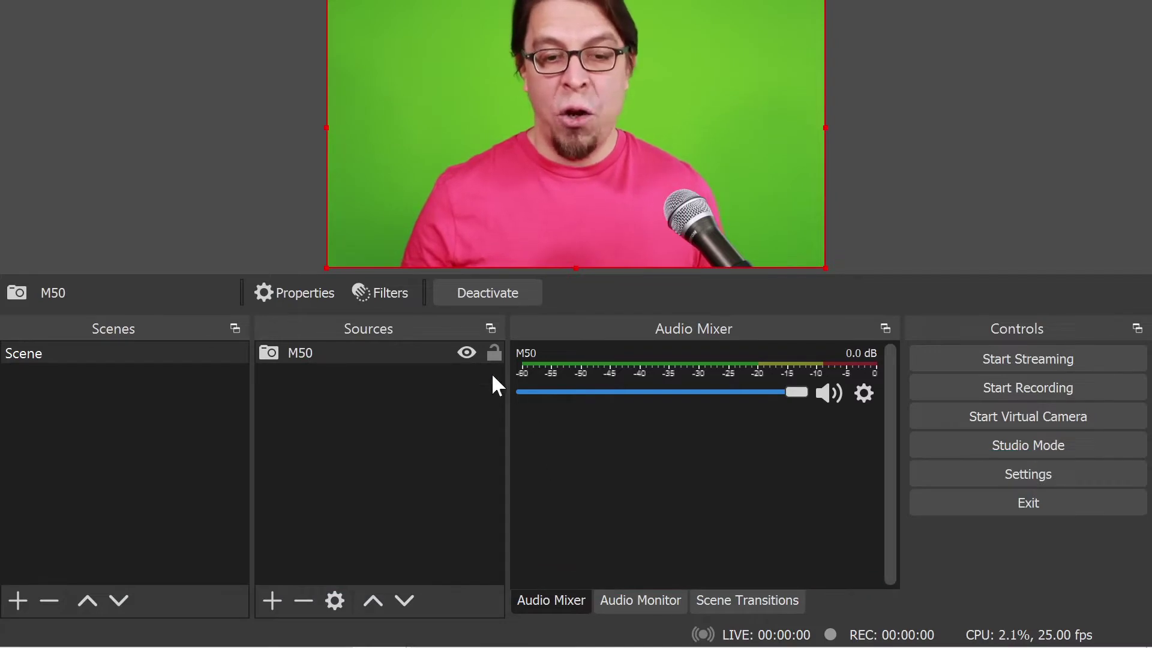
{"action": "left_click", "coordinate": [494, 352]}
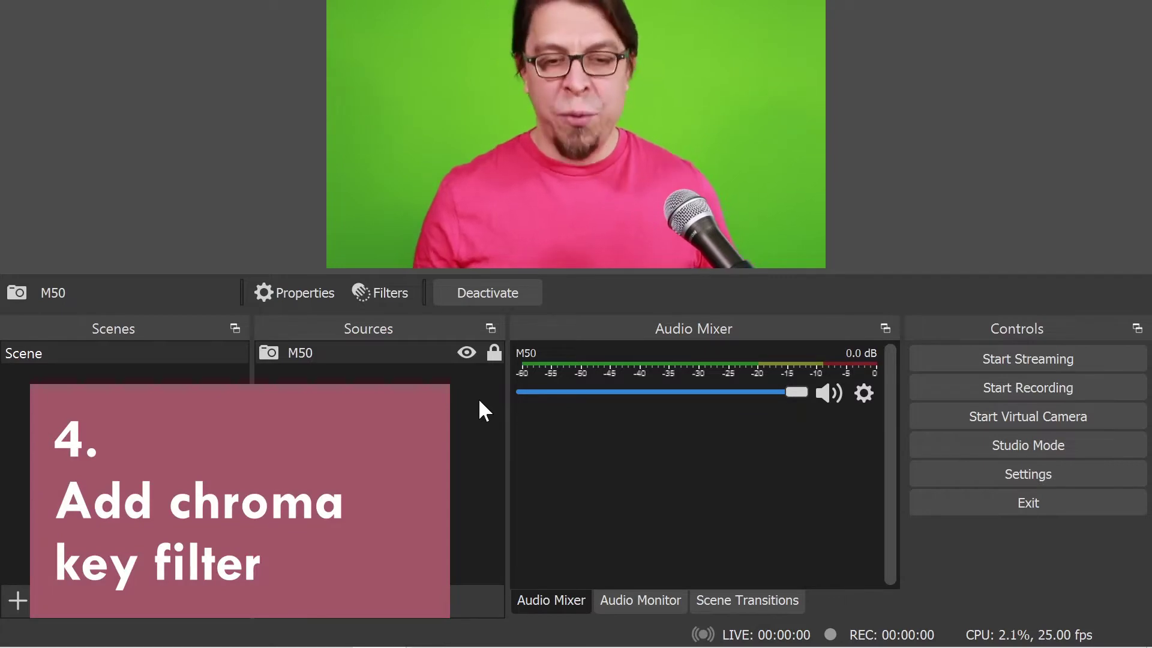
Add a Chroma Key effect filter to the M50 webcam source to remove the green background.
{"action": "left_click", "coordinate": [380, 351]}
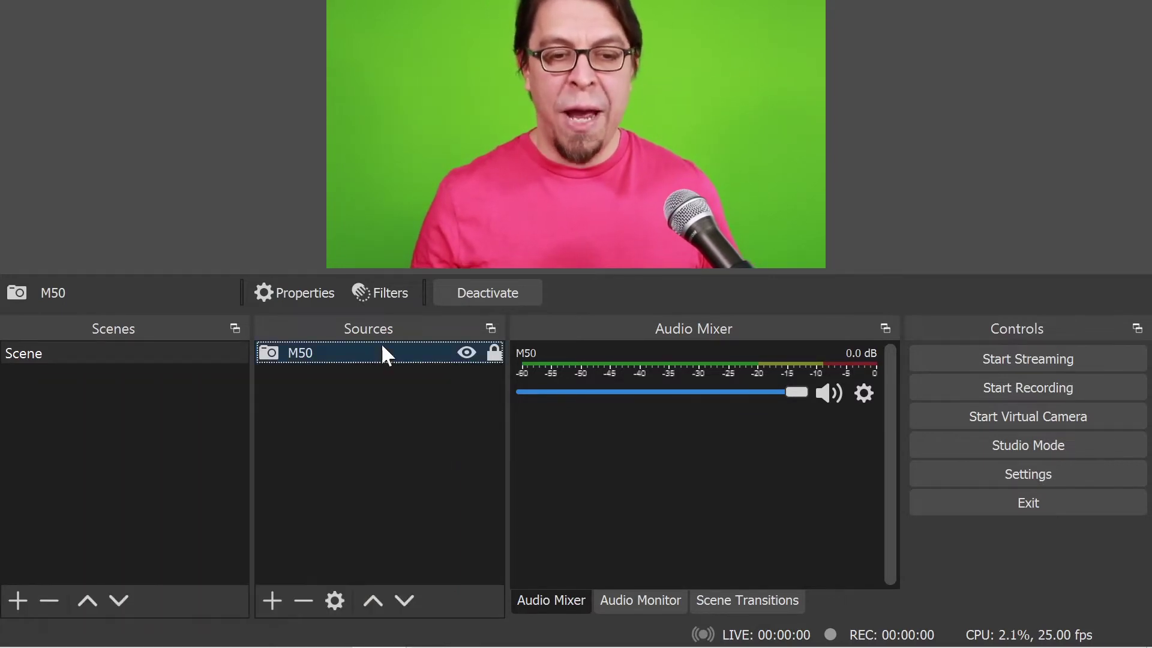
{"action": "left_click", "coordinate": [386, 293]}
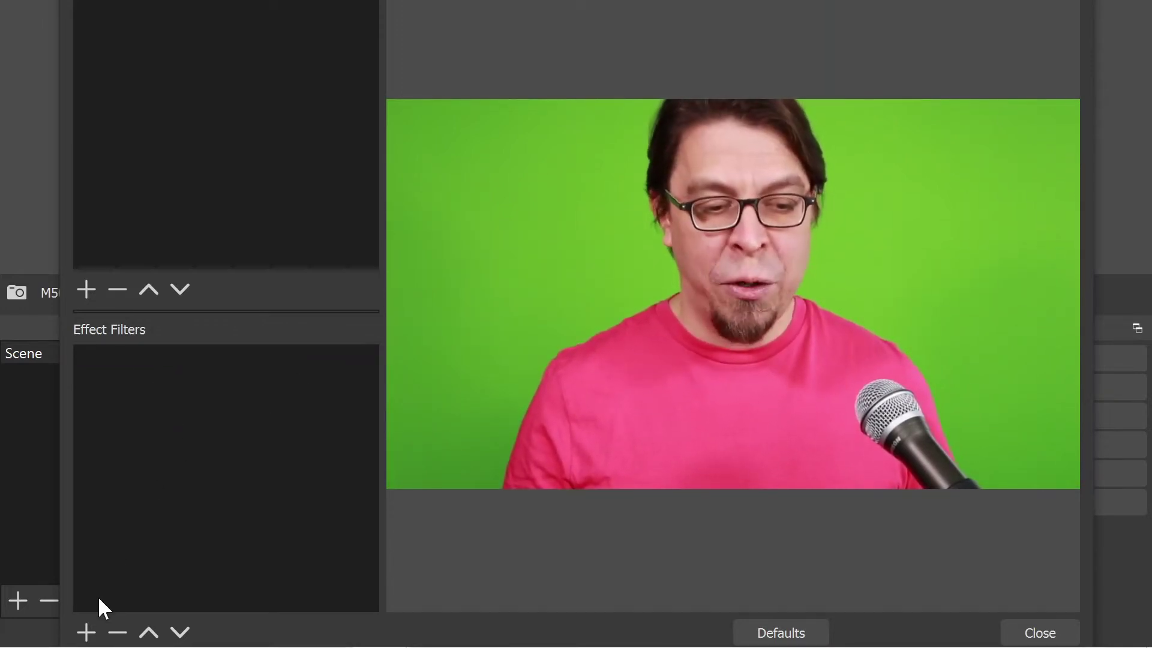
{"action": "left_click", "coordinate": [86, 632]}
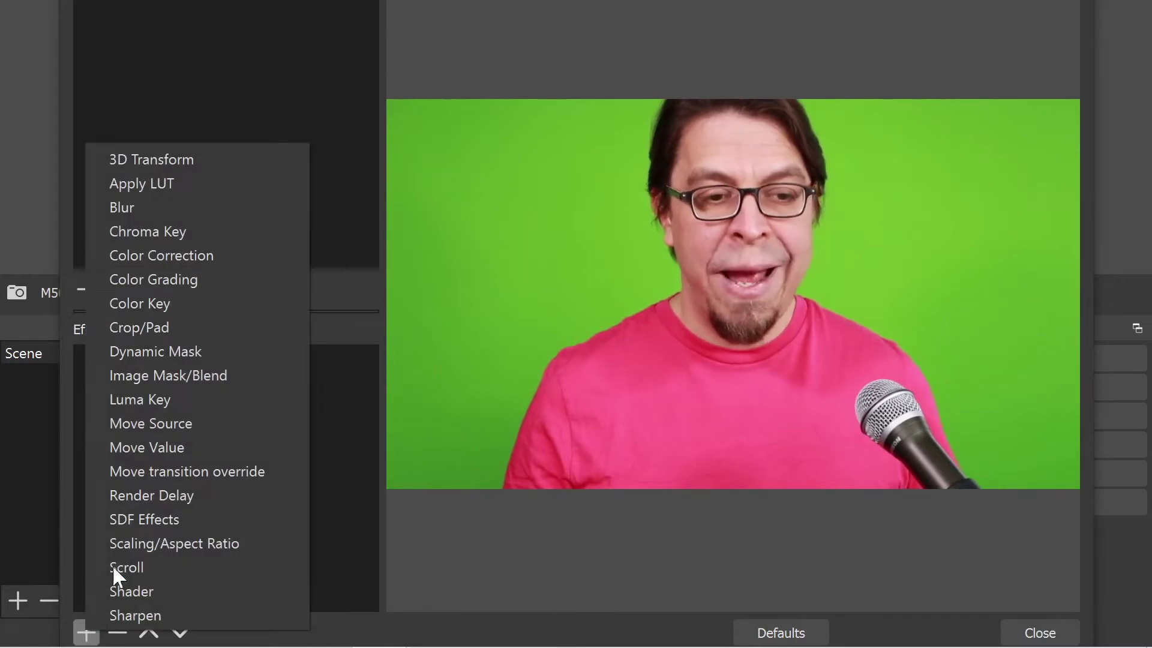
{"action": "left_click", "coordinate": [178, 238]}
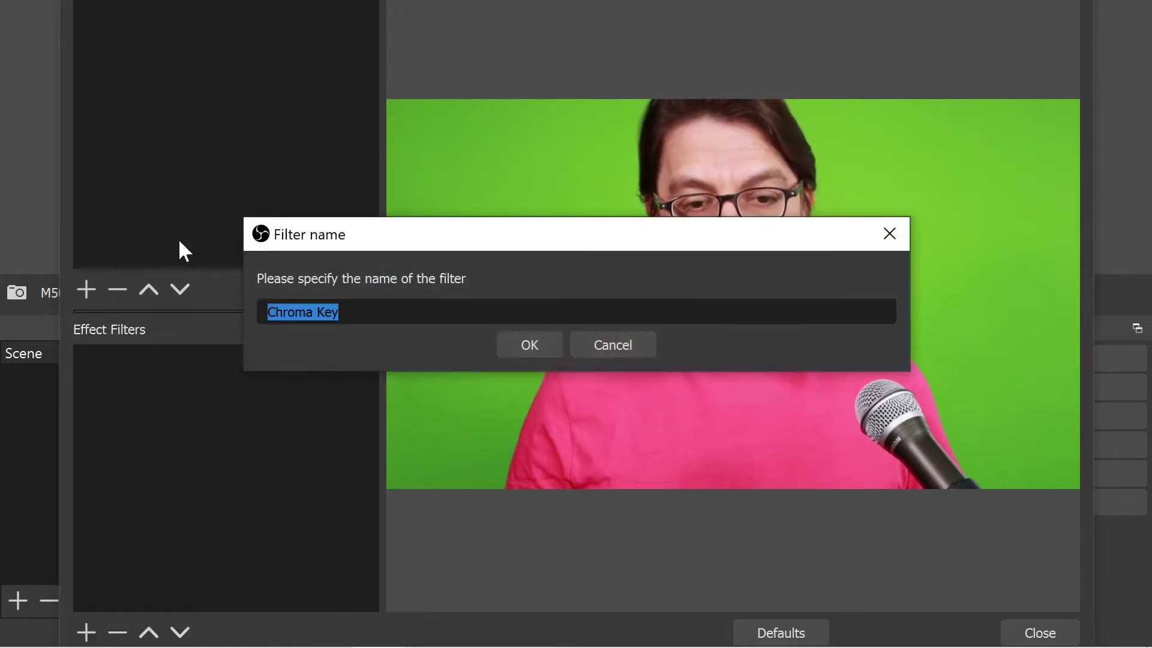
{"action": "left_click", "coordinate": [530, 348]}
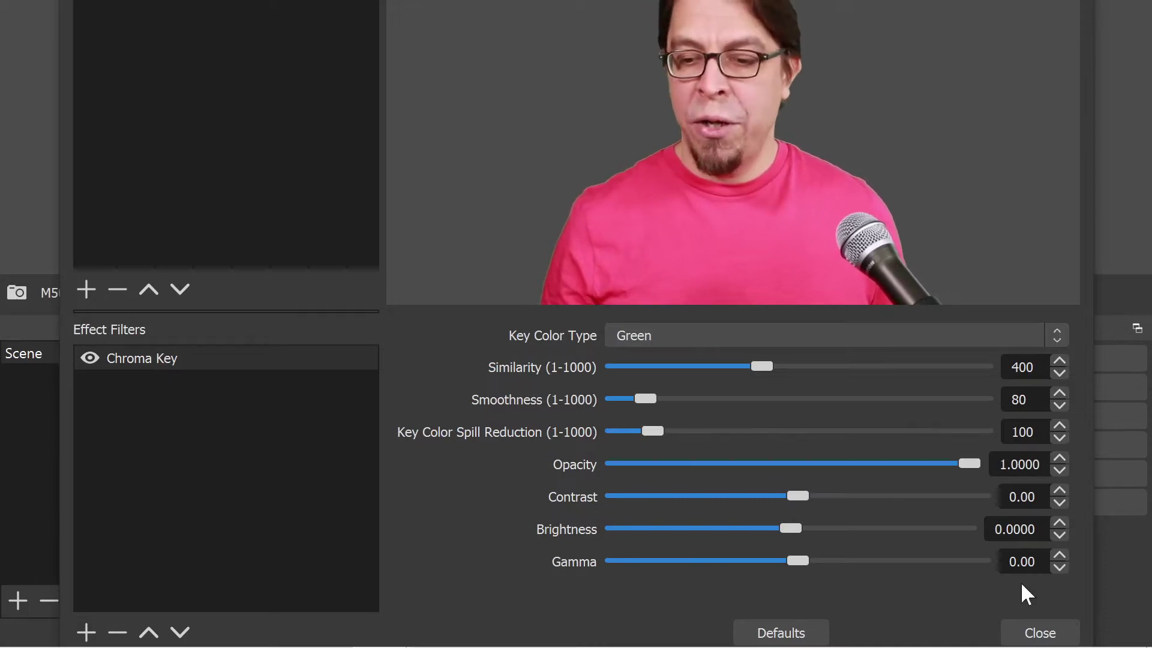
{"action": "left_click", "coordinate": [1036, 632]}
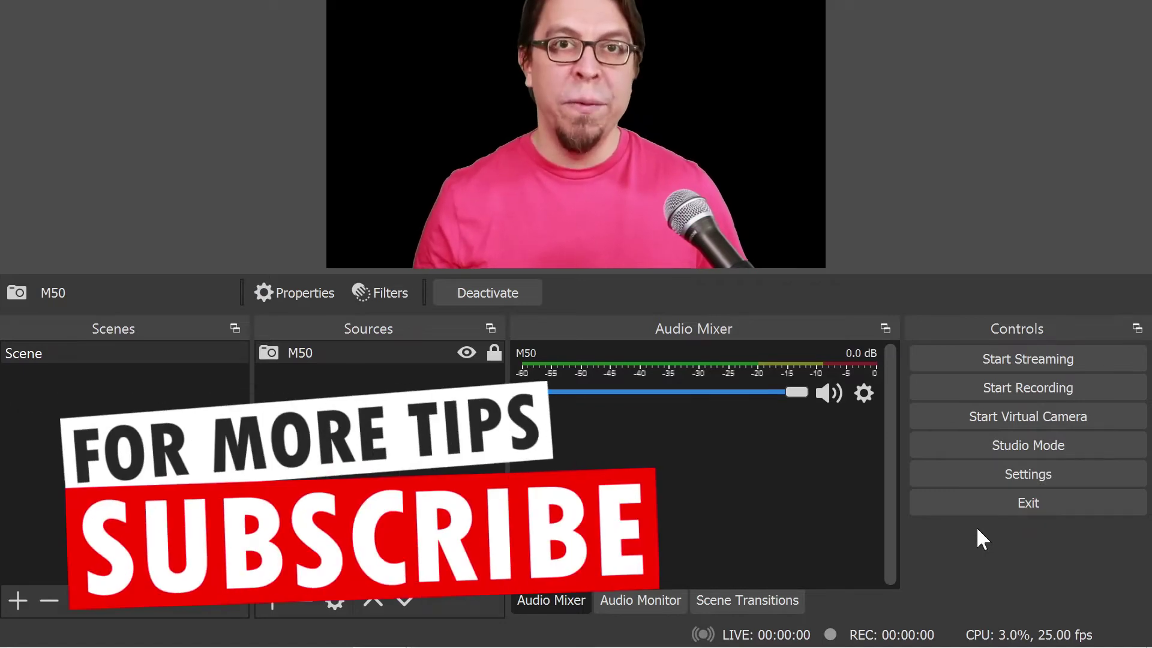
Add an Image source named 'Custom bg' loaded with Background MSP.png.
{"action": "left_click", "coordinate": [429, 470]}
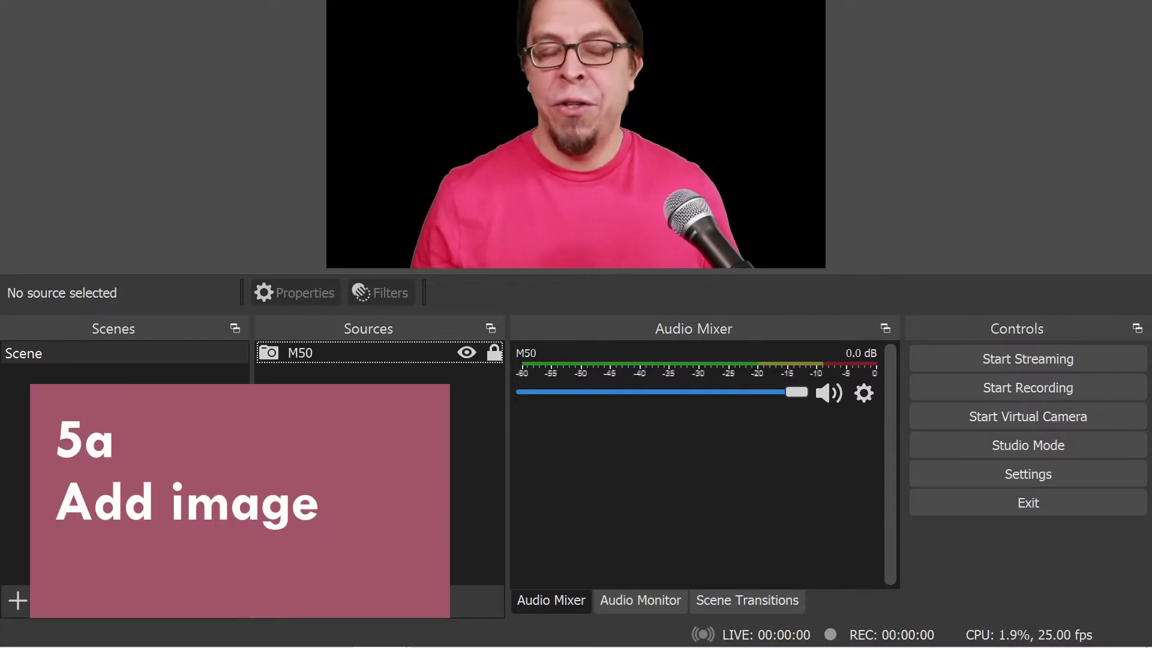
{"action": "left_click", "coordinate": [279, 600]}
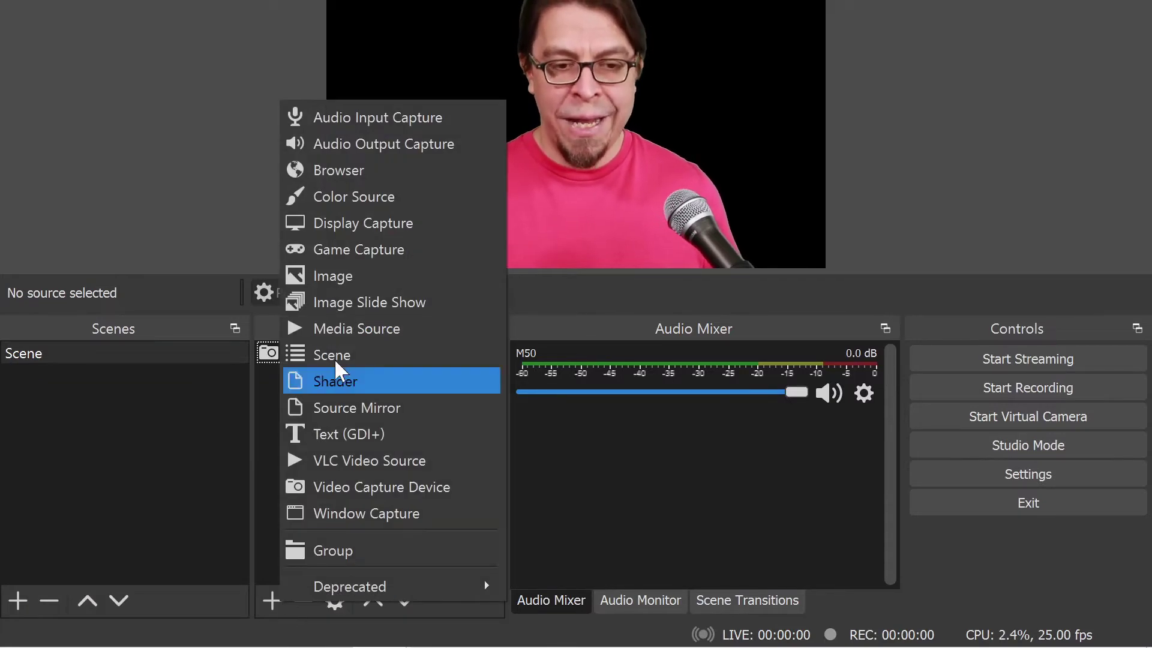
{"action": "left_click", "coordinate": [354, 275]}
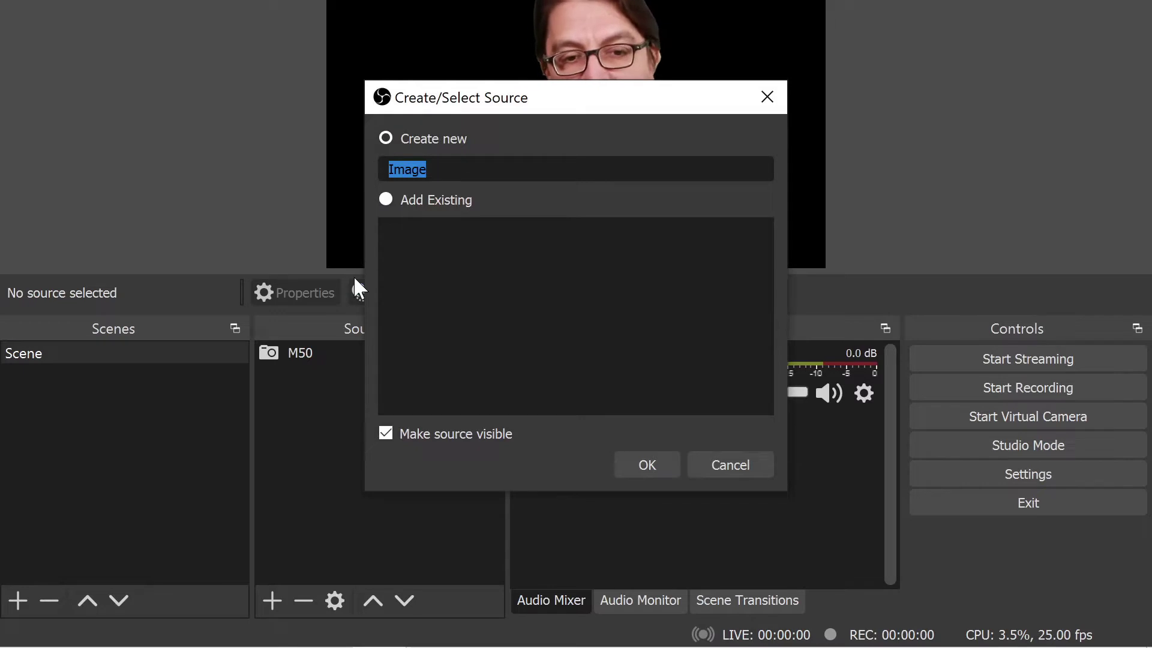
{"action": "type", "text": "Custom b"}
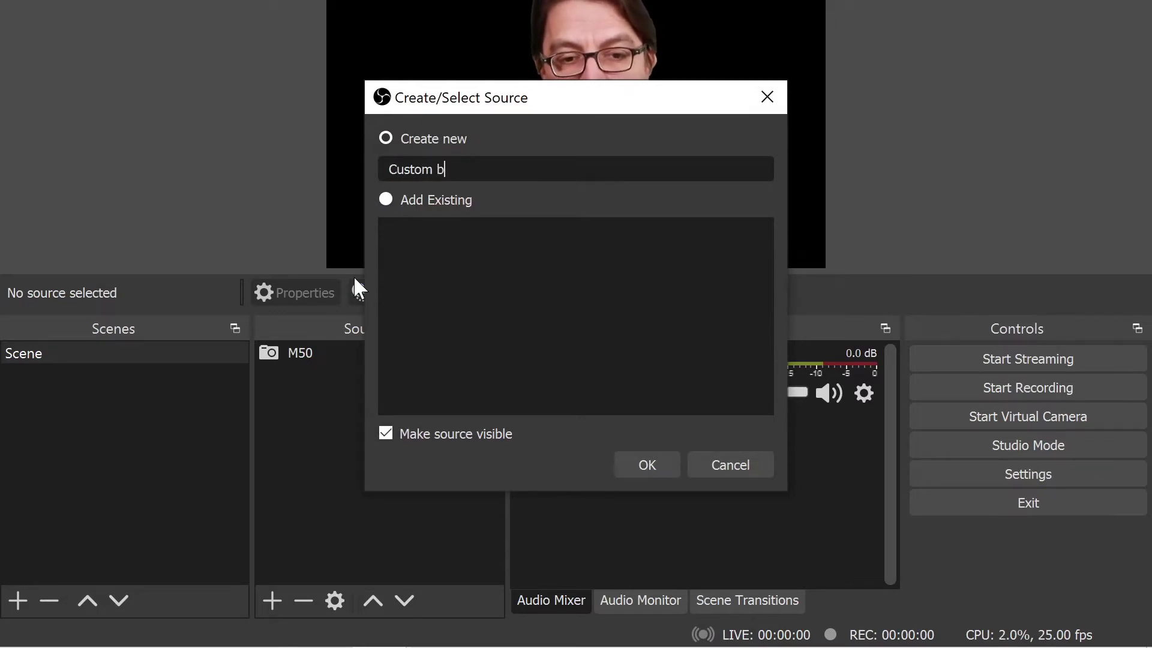
{"action": "type", "text": "g"}
{"action": "key", "text": "Return"}
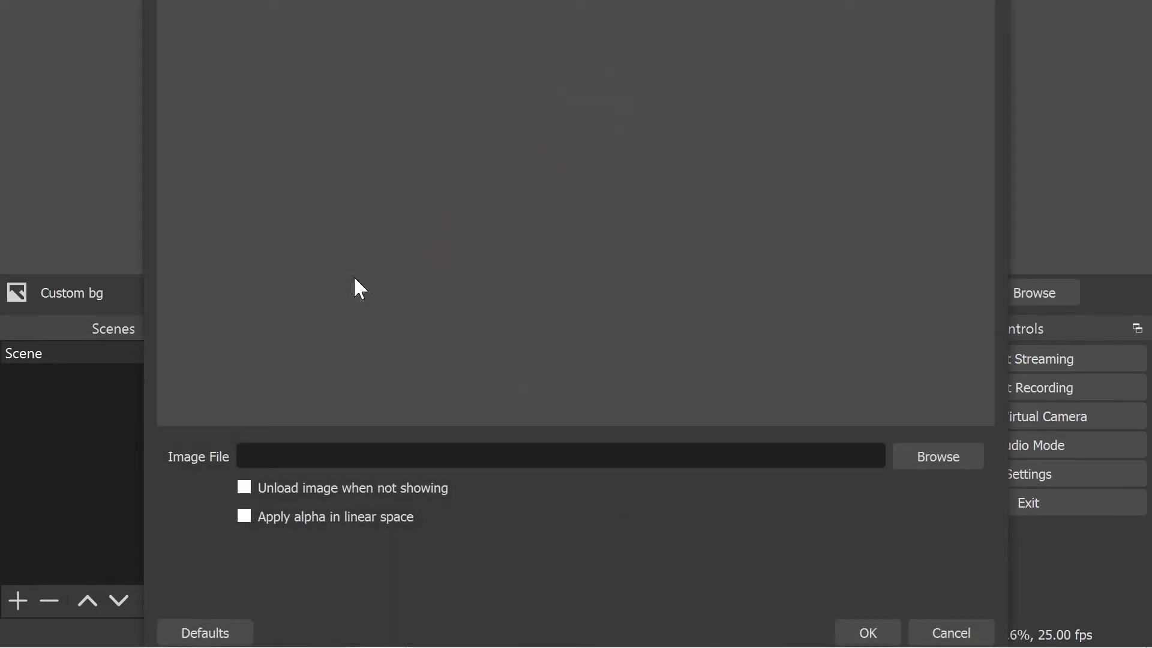
{"action": "left_click", "coordinate": [933, 456]}
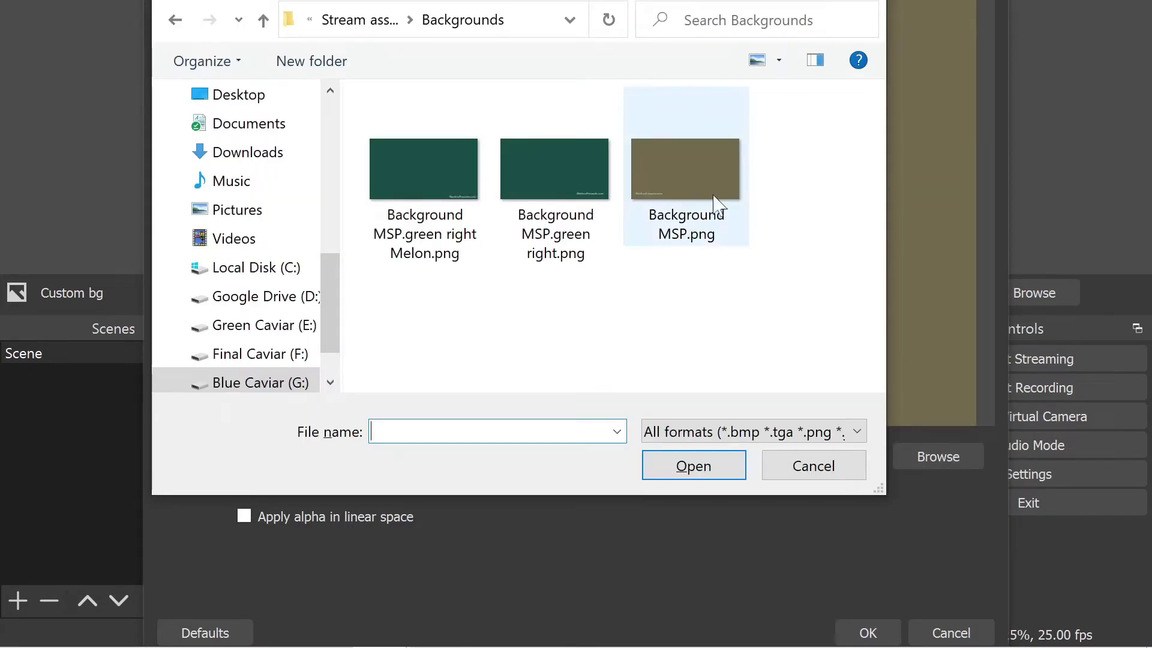
{"action": "left_click", "coordinate": [700, 166]}
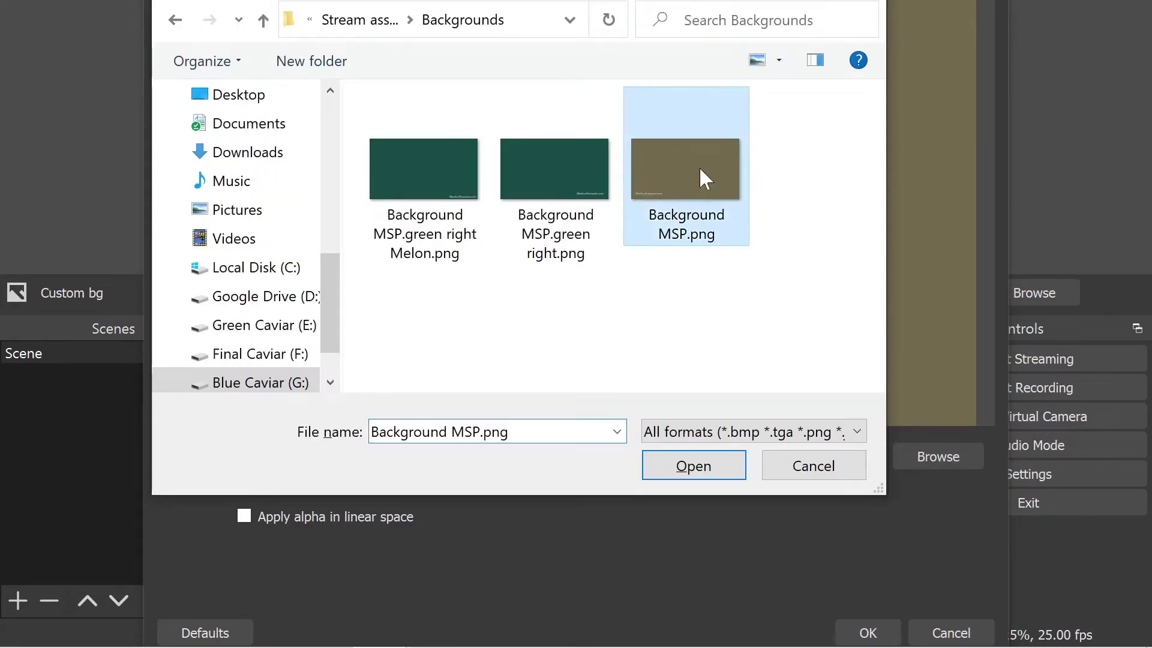
{"action": "left_click", "coordinate": [694, 466]}
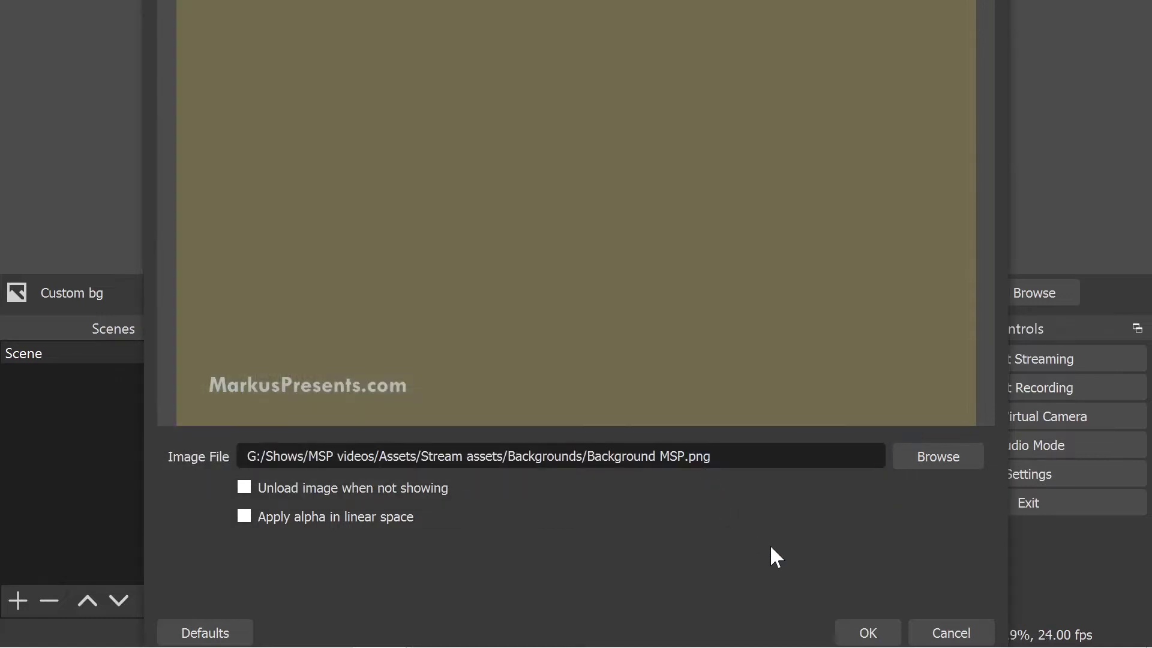
Move Custom bg behind the M50 webcam and lock it.
{"action": "left_click", "coordinate": [868, 633]}
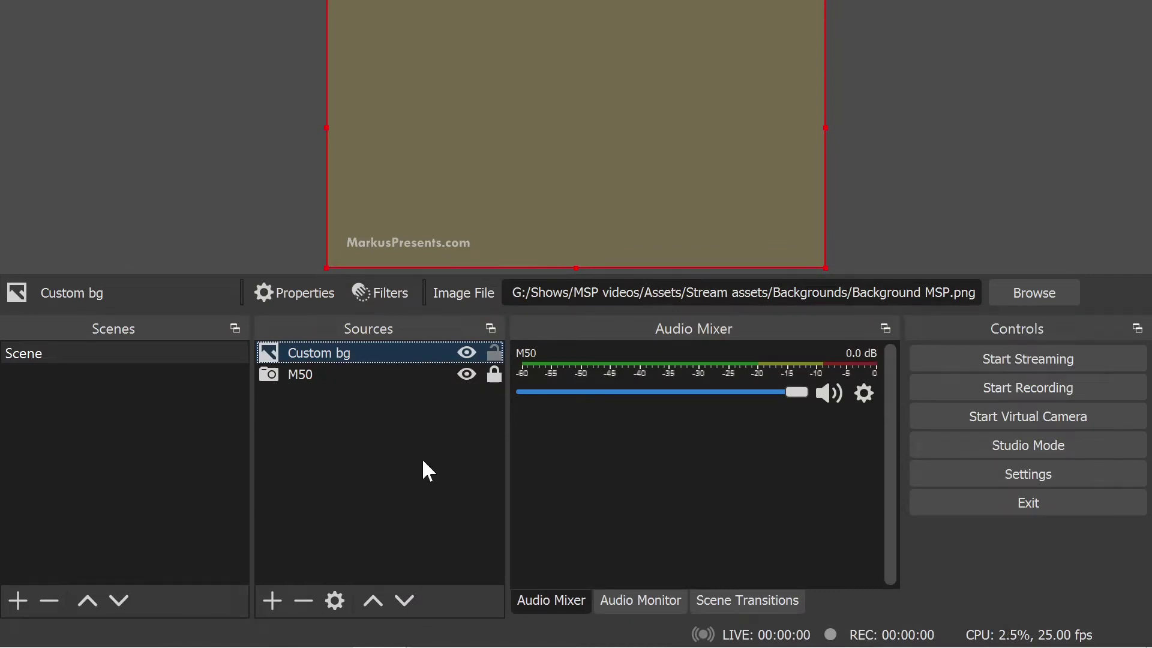
{"action": "left_click", "coordinate": [397, 595]}
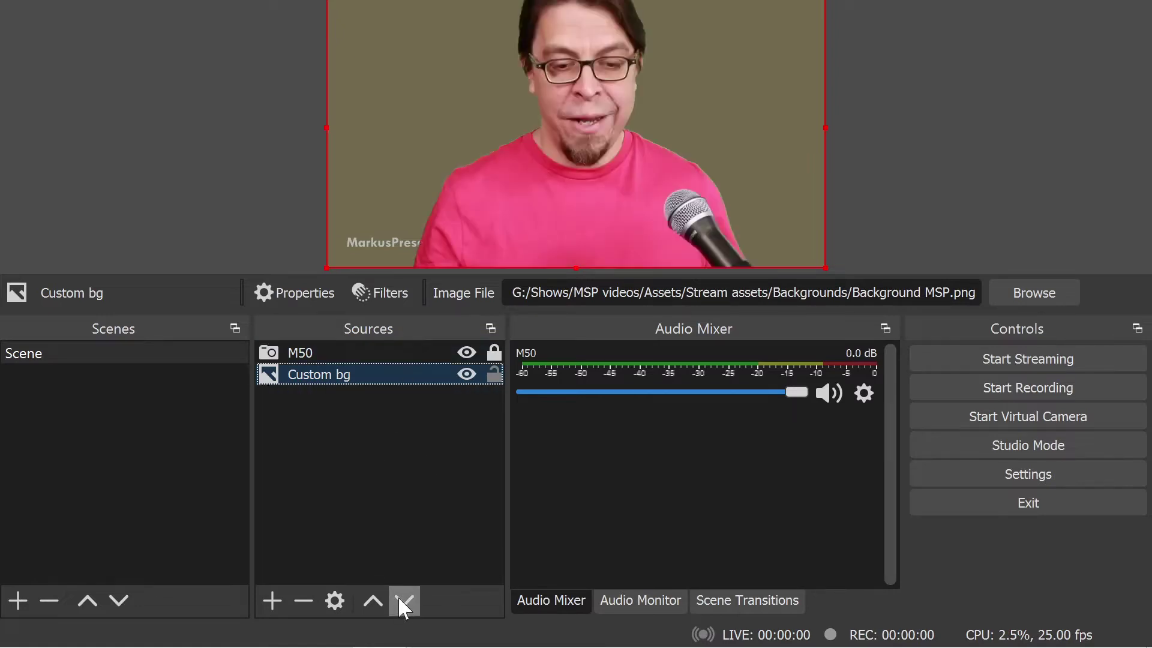
{"action": "left_click", "coordinate": [425, 524]}
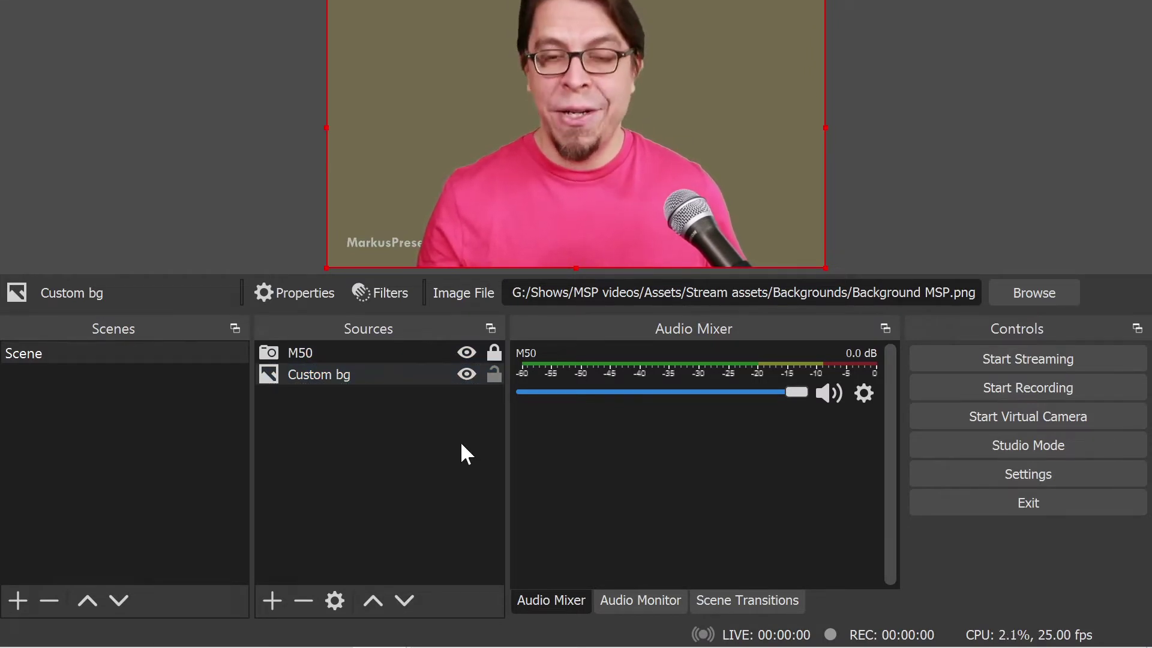
{"action": "left_click", "coordinate": [493, 375]}
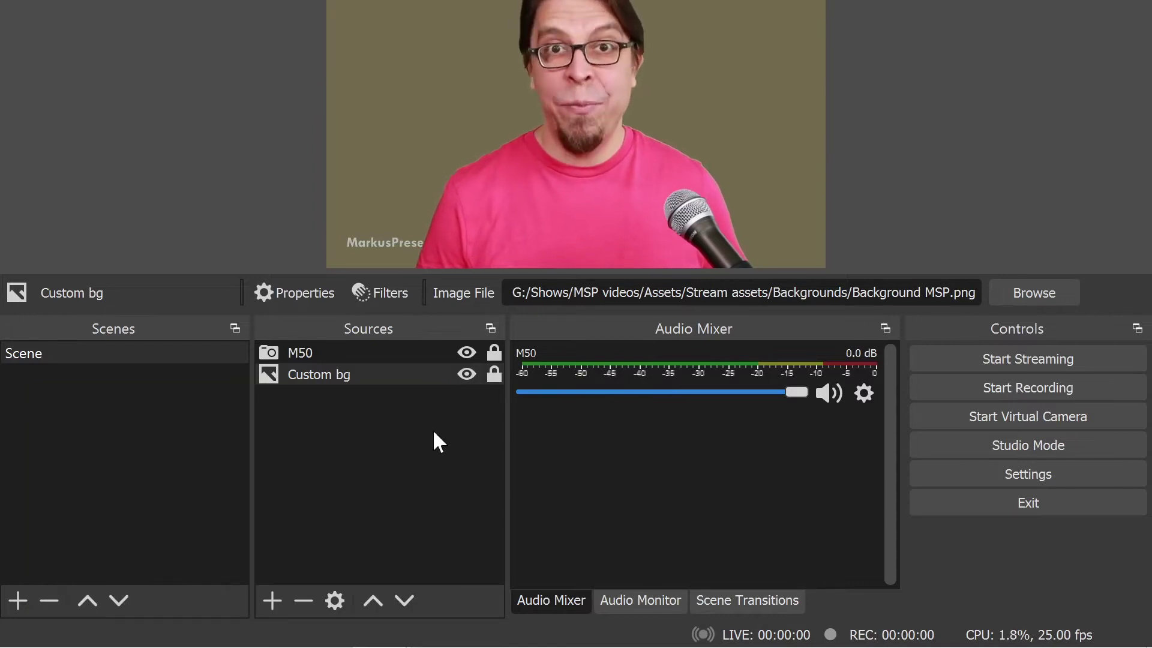
Hide Custom bg and add an Image Slide Show using the 'Slides PNG Amazon' folder.
{"action": "left_click", "coordinate": [466, 374]}
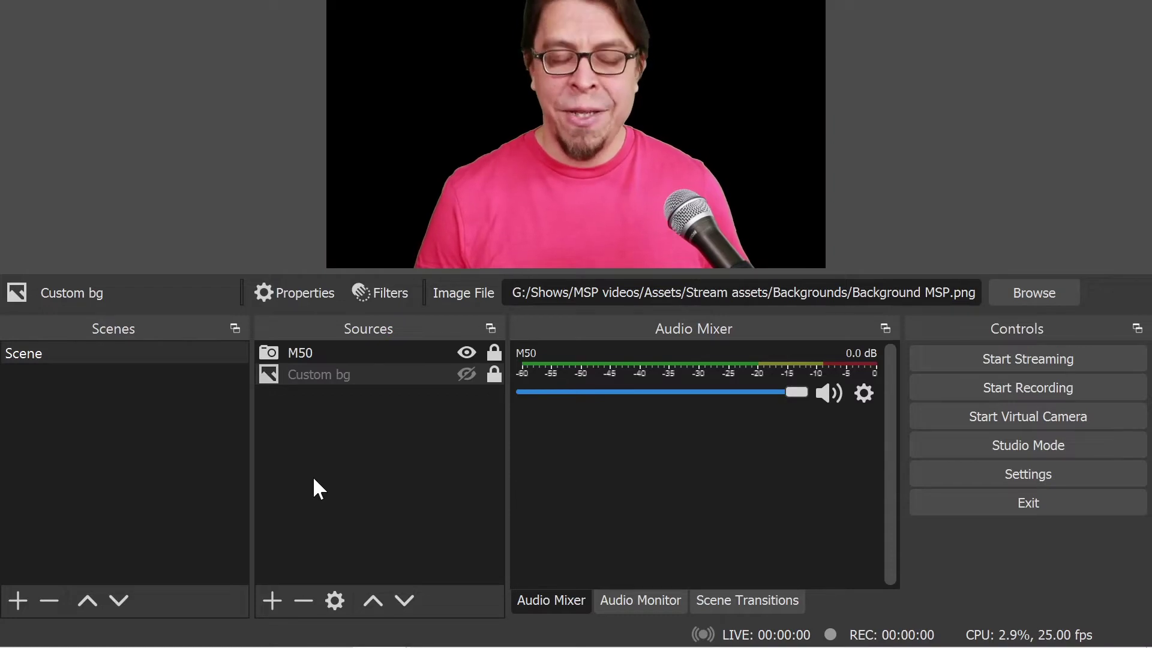
{"action": "left_click", "coordinate": [273, 600]}
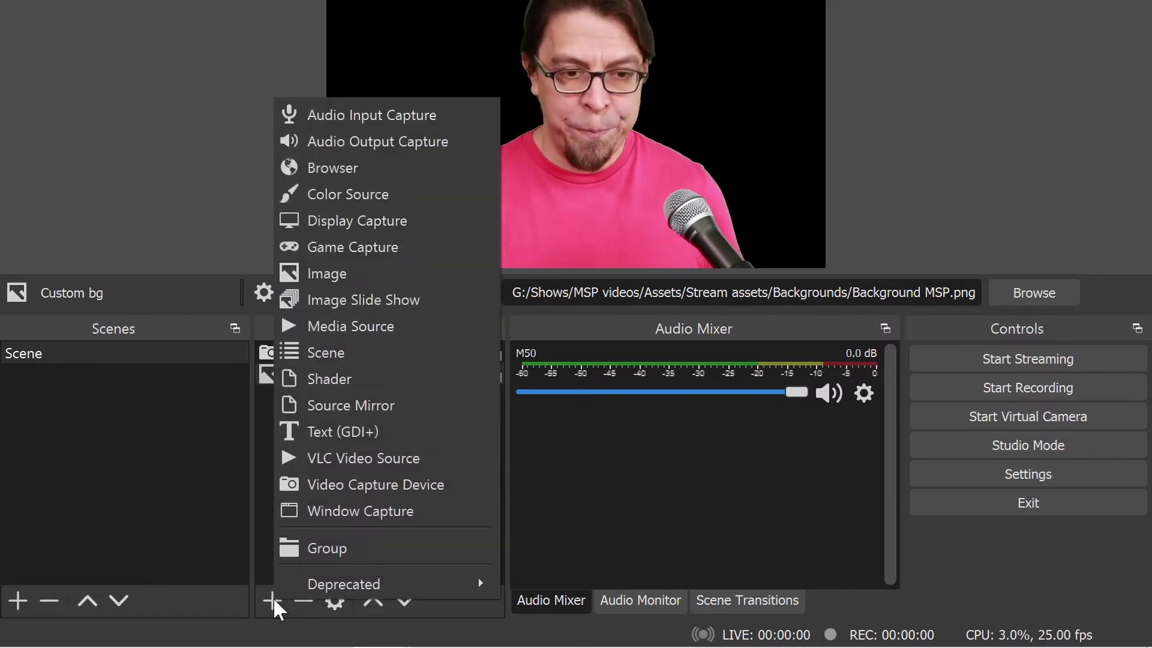
{"action": "left_click", "coordinate": [403, 303]}
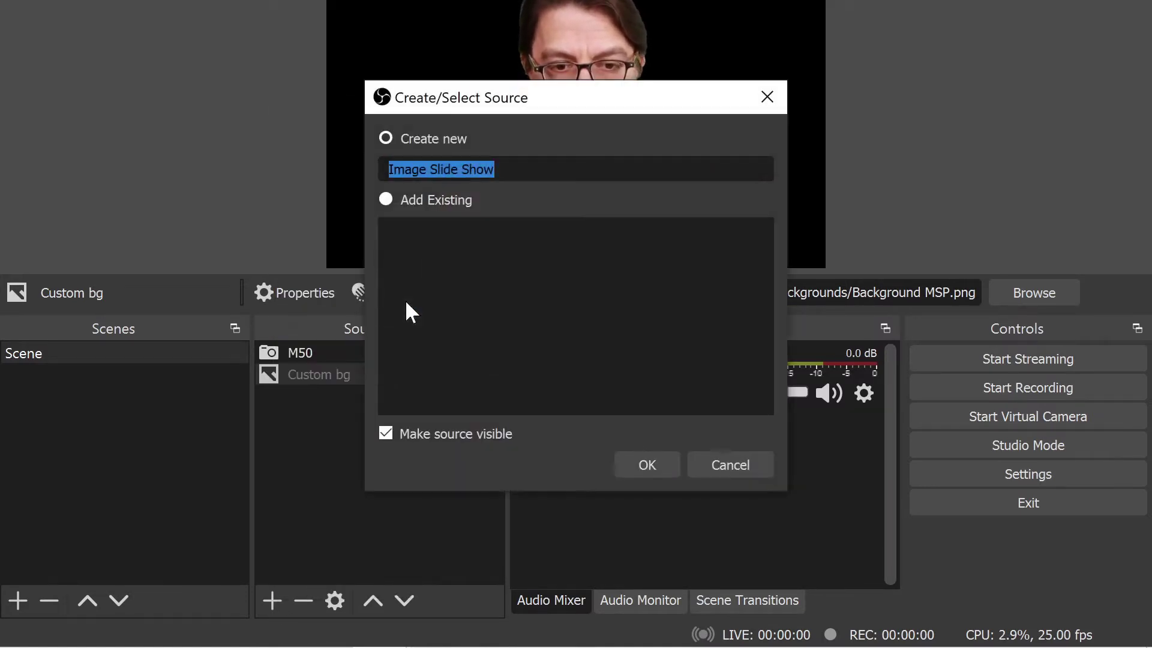
{"action": "left_click", "coordinate": [642, 463]}
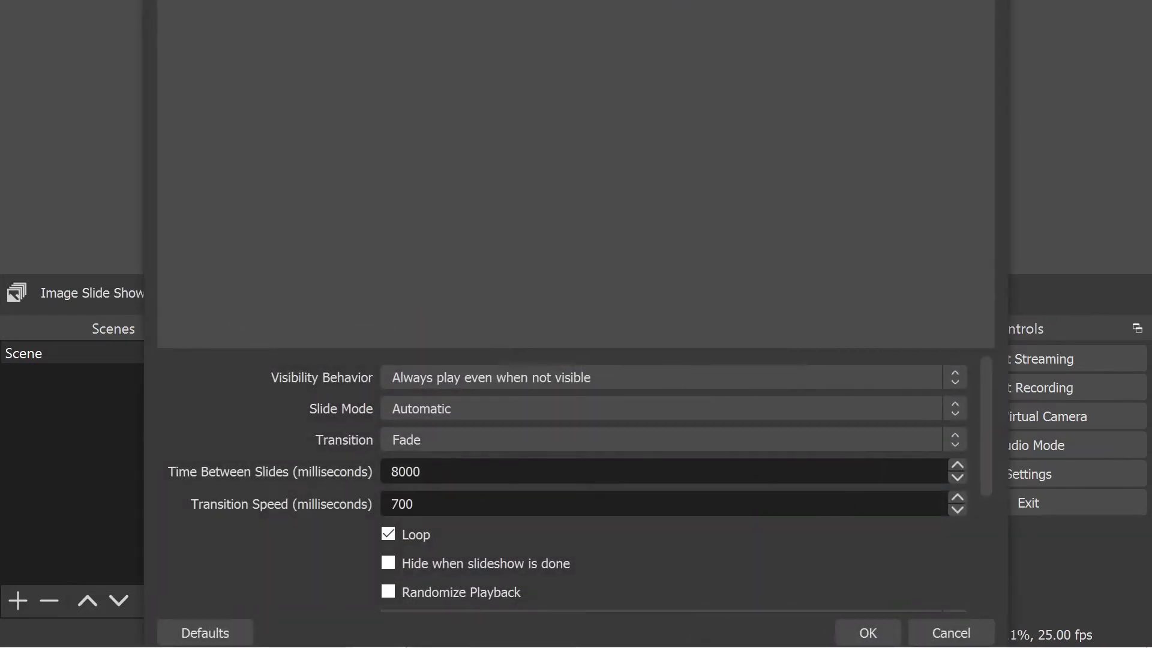
{"action": "scroll", "coordinate": [756, 481], "scroll_direction": "down", "scroll_amount": 5}
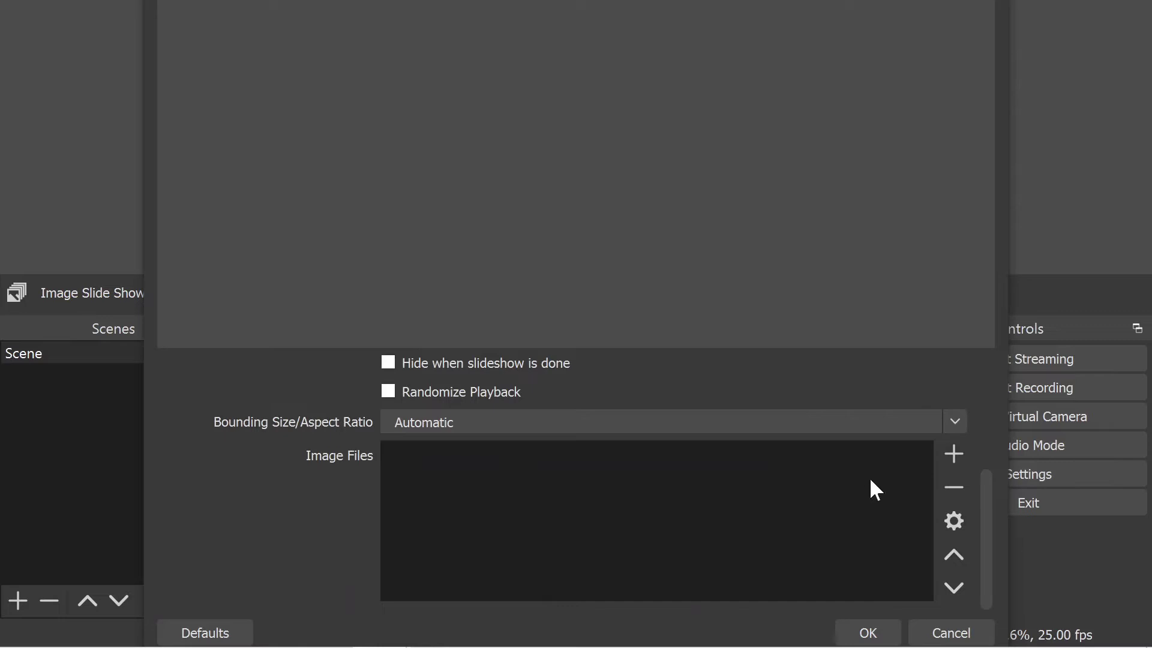
{"action": "left_click", "coordinate": [951, 452]}
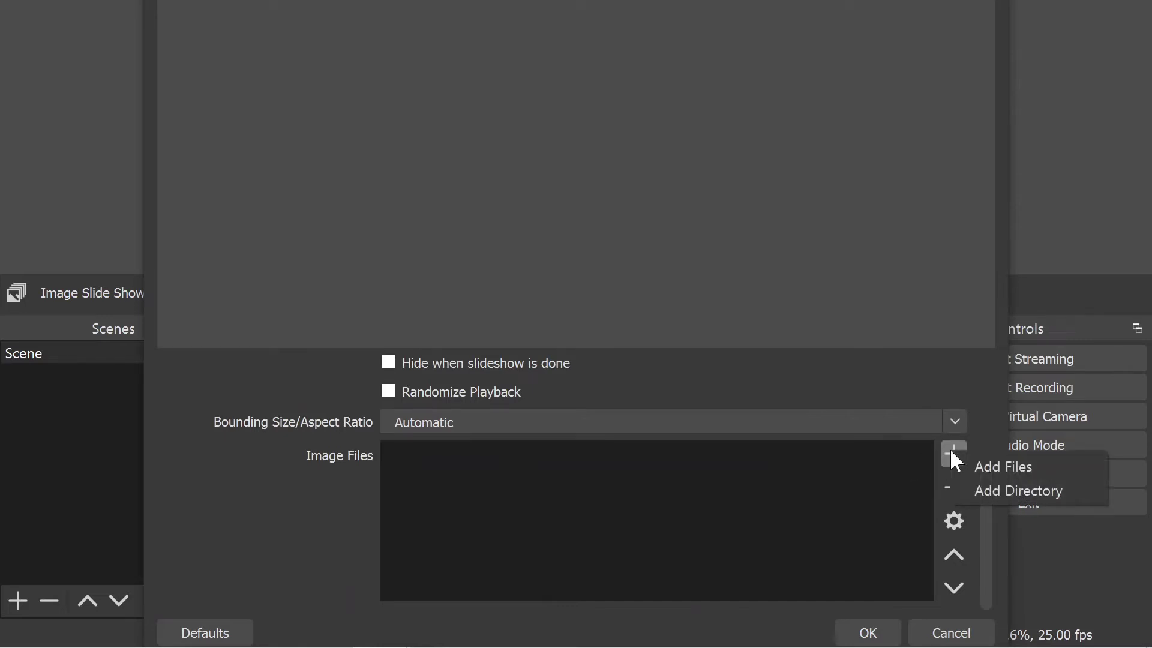
{"action": "left_click", "coordinate": [1017, 491]}
{"action": "left_click", "coordinate": [299, 144]}
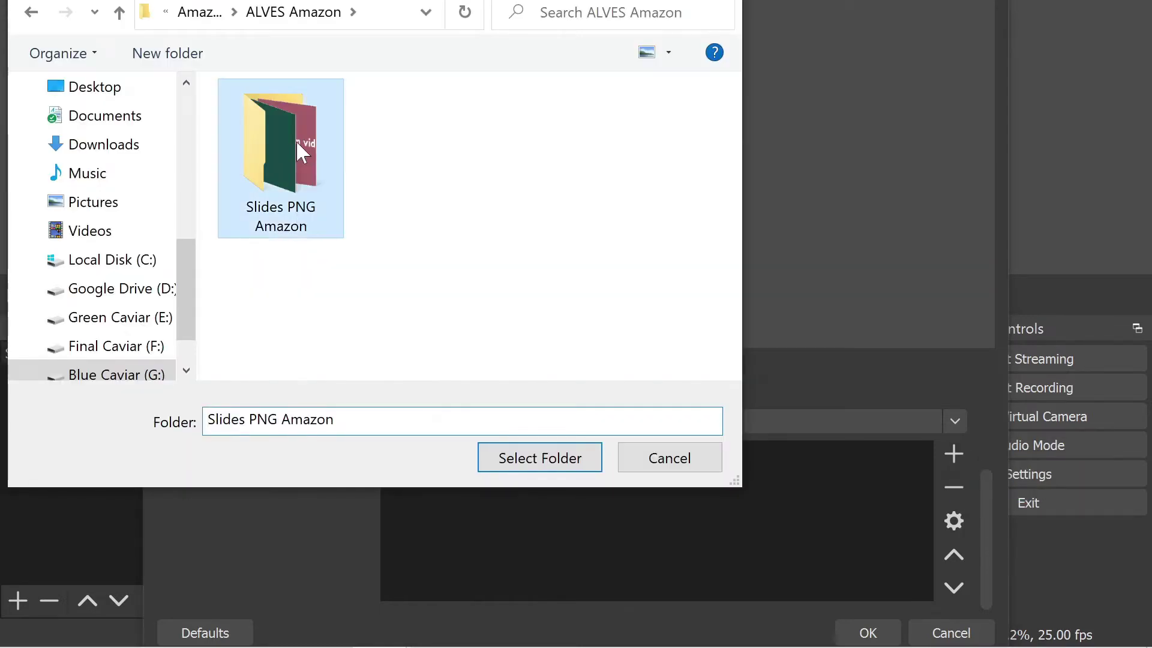
{"action": "left_click", "coordinate": [562, 459]}
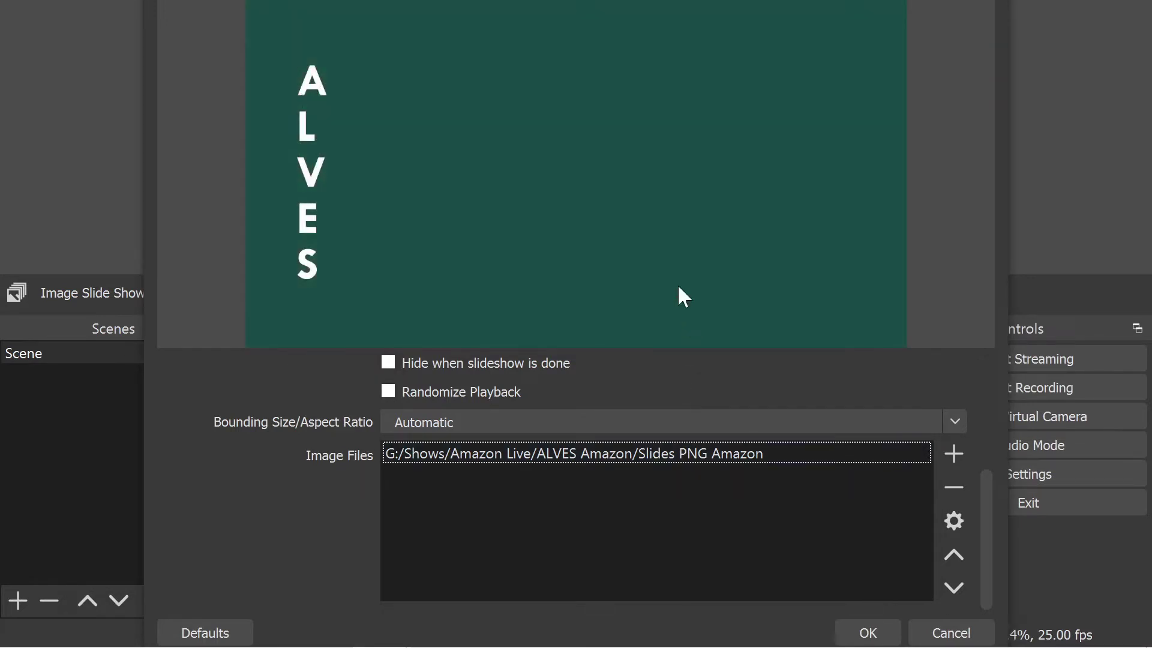
Set the slideshow's Slide Mode to Manual and save its settings.
{"action": "scroll", "coordinate": [665, 413], "scroll_direction": "up", "scroll_amount": 5}
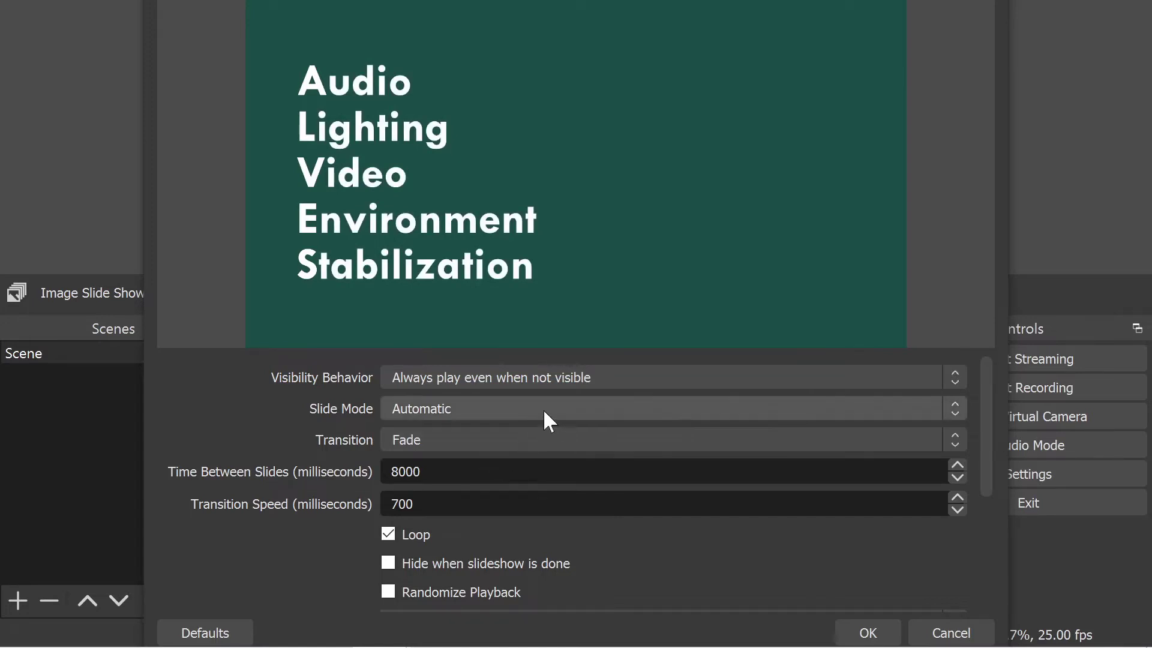
{"action": "left_click", "coordinate": [558, 405]}
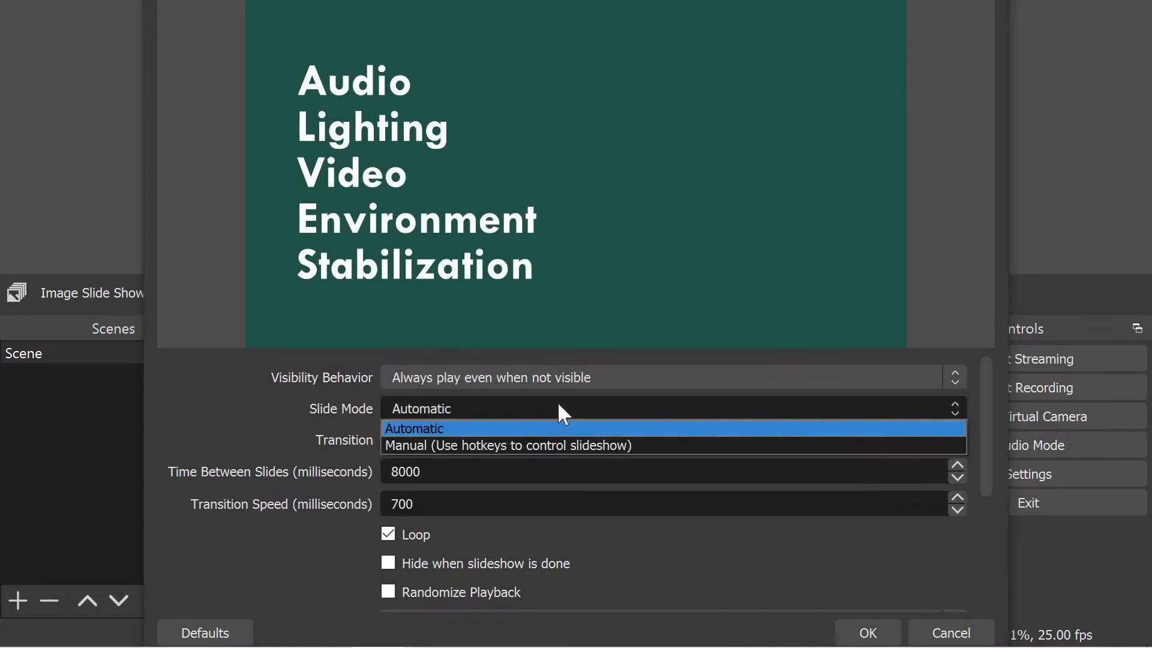
{"action": "left_click", "coordinate": [555, 445]}
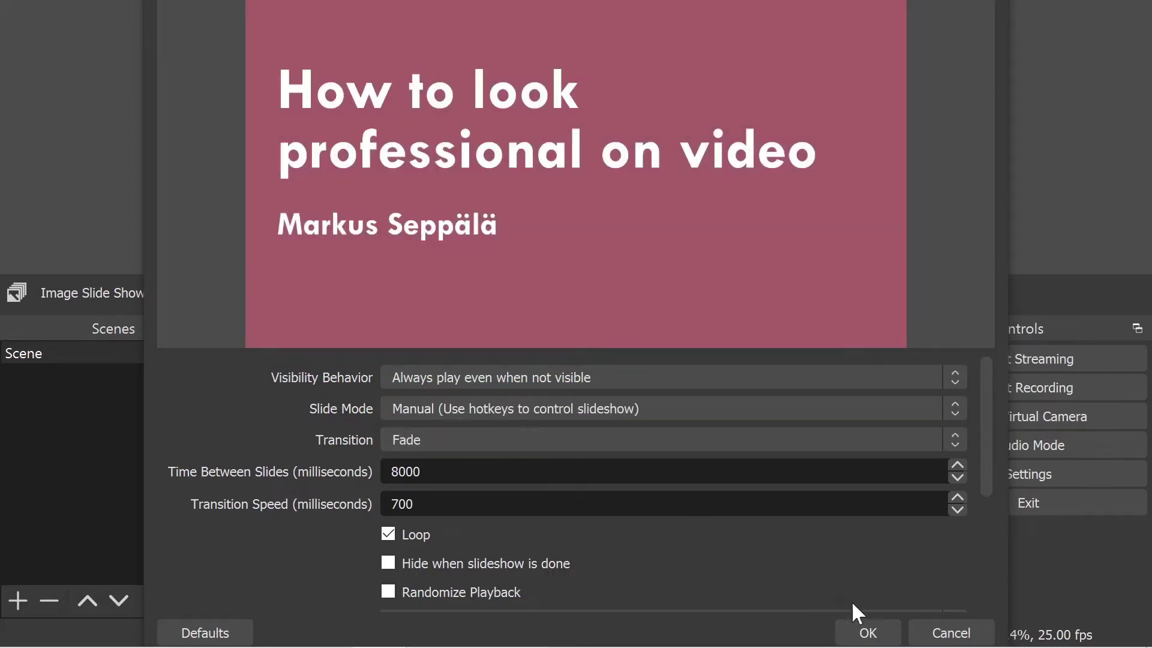
{"action": "left_click", "coordinate": [868, 633]}
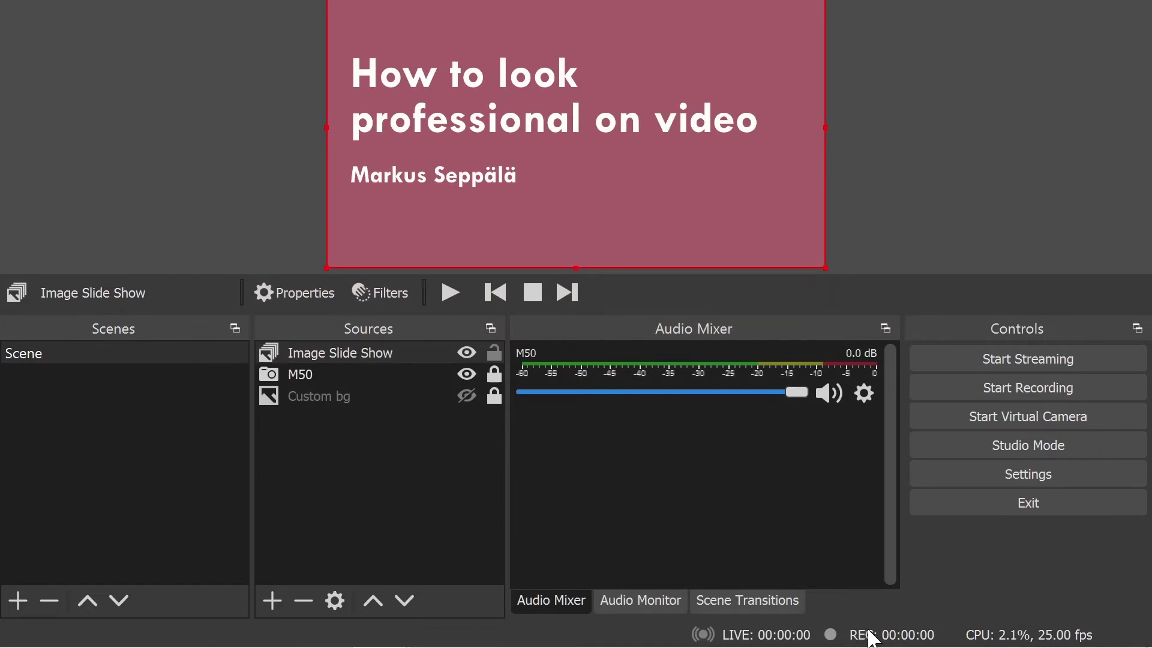
Move the slideshow beneath M50, lock it, and advance two slides to Audio Lighting Video.
{"action": "left_click", "coordinate": [398, 356]}
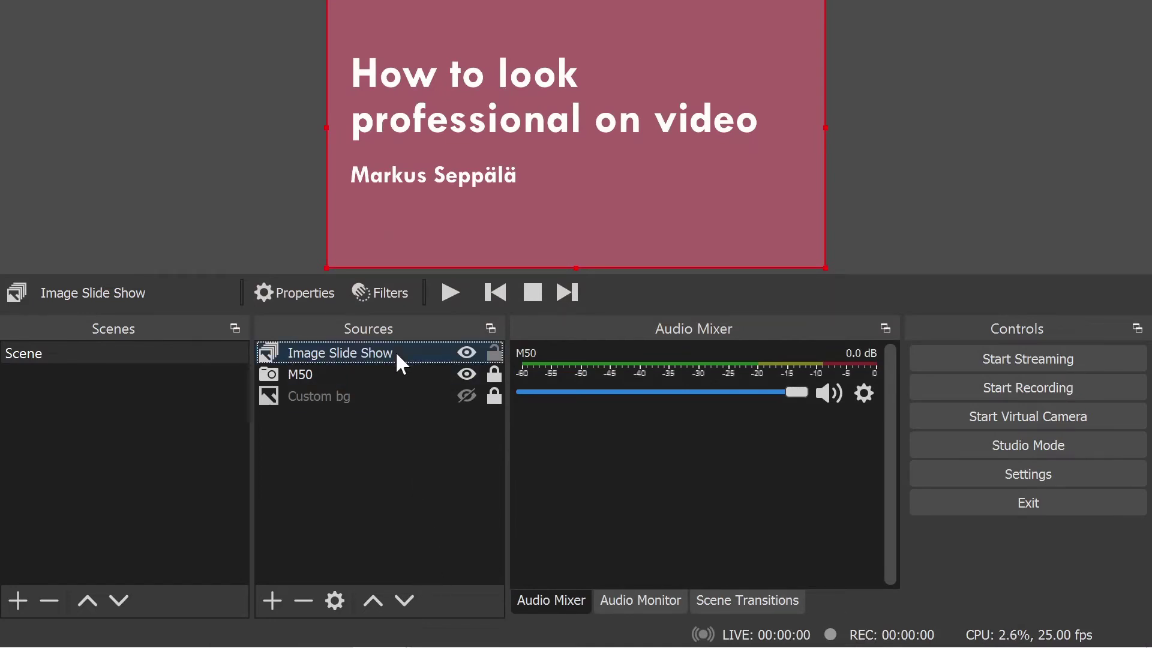
{"action": "left_click", "coordinate": [403, 600]}
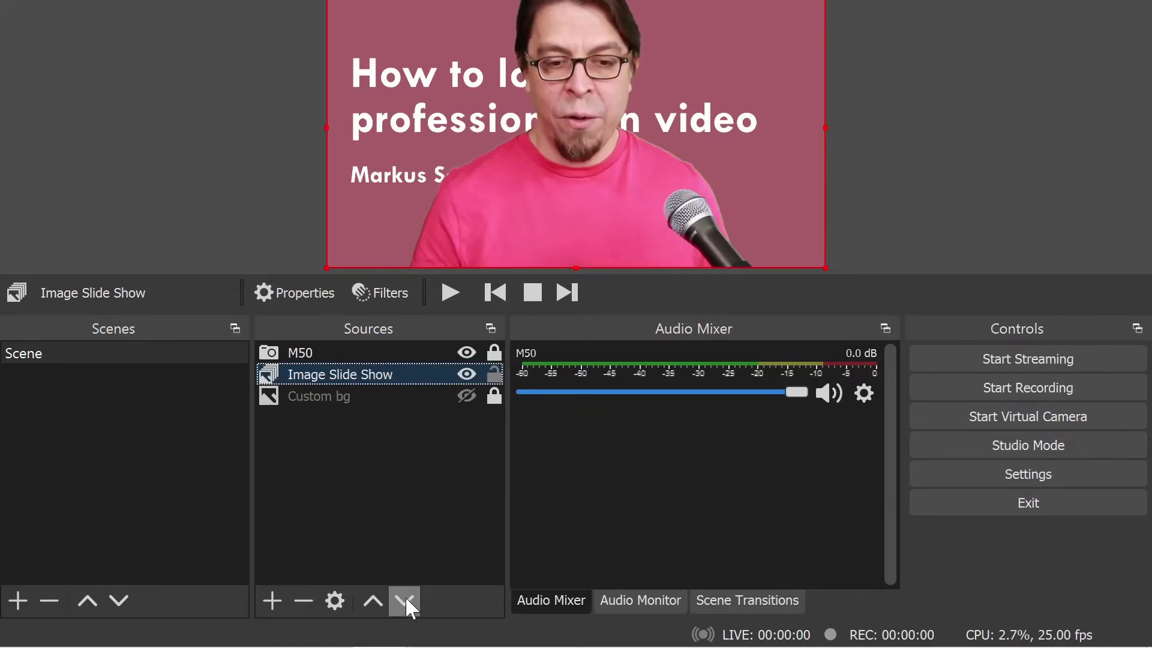
{"action": "left_click", "coordinate": [495, 369]}
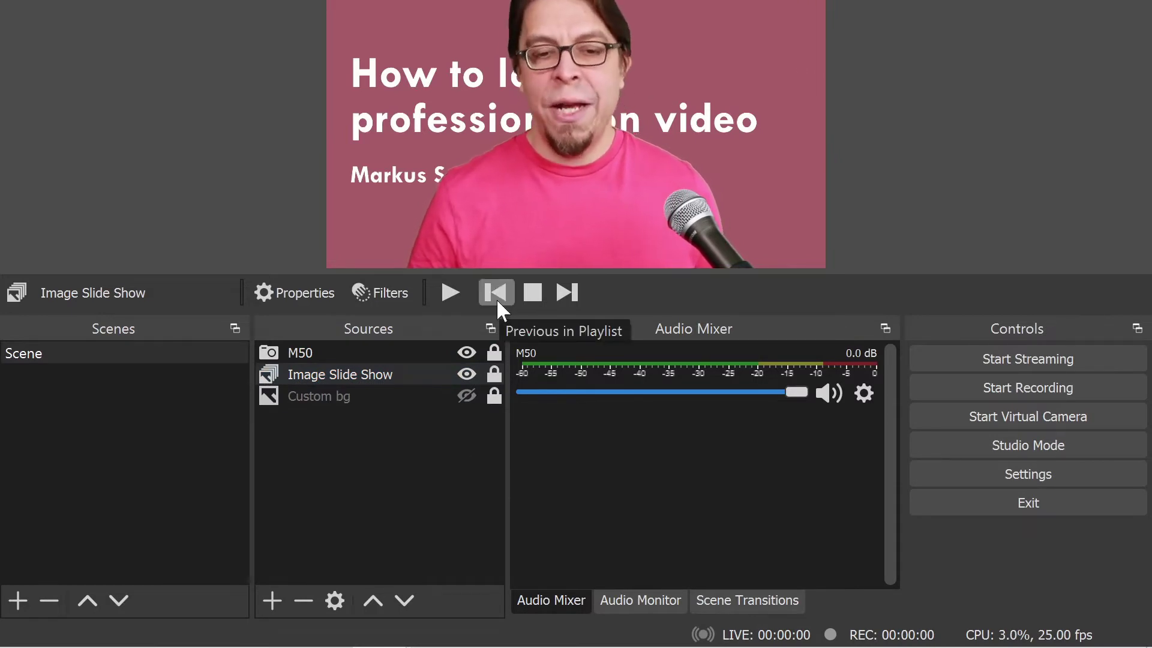
{"action": "left_click", "coordinate": [568, 295]}
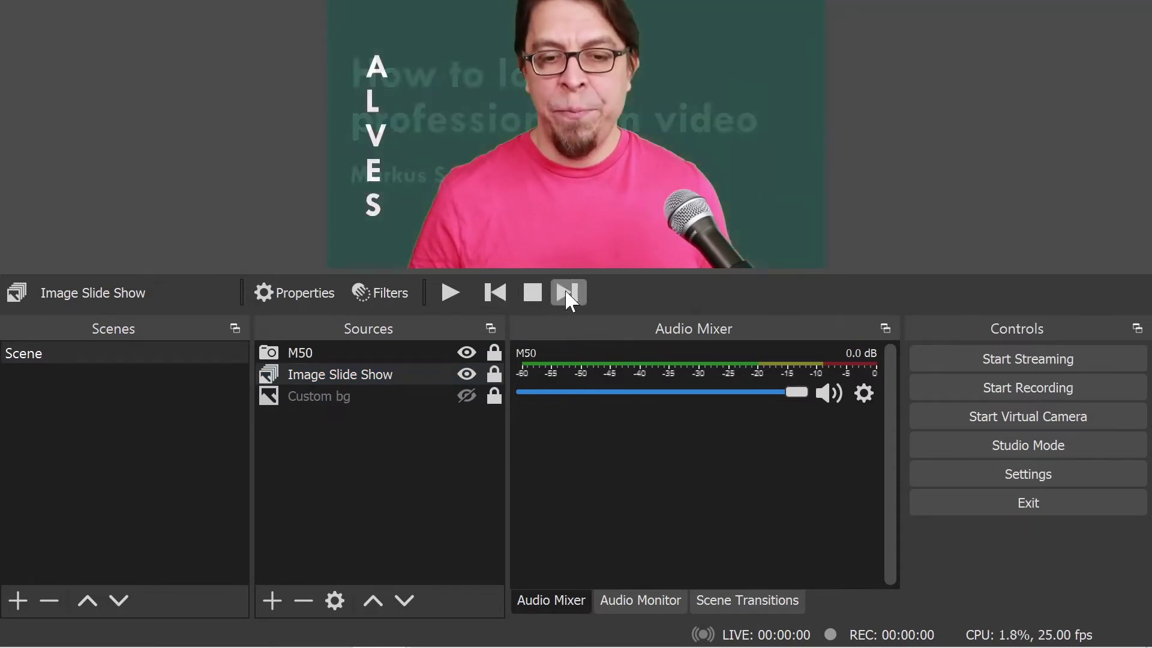
{"action": "left_click", "coordinate": [567, 294]}
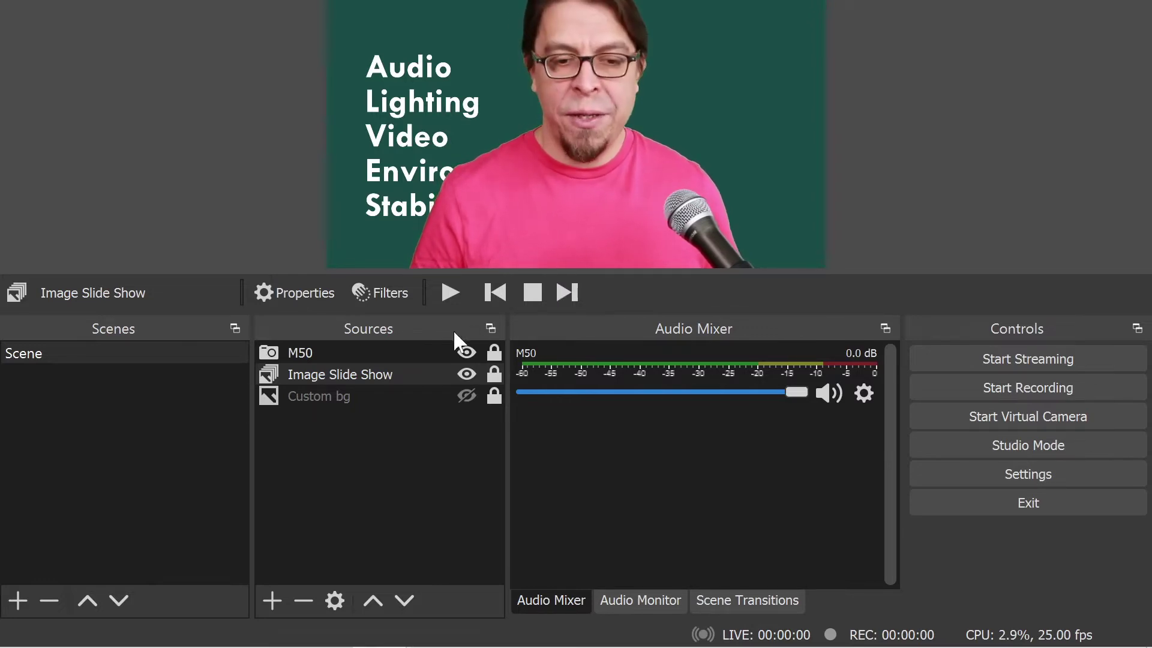
{"action": "left_click", "coordinate": [399, 357]}
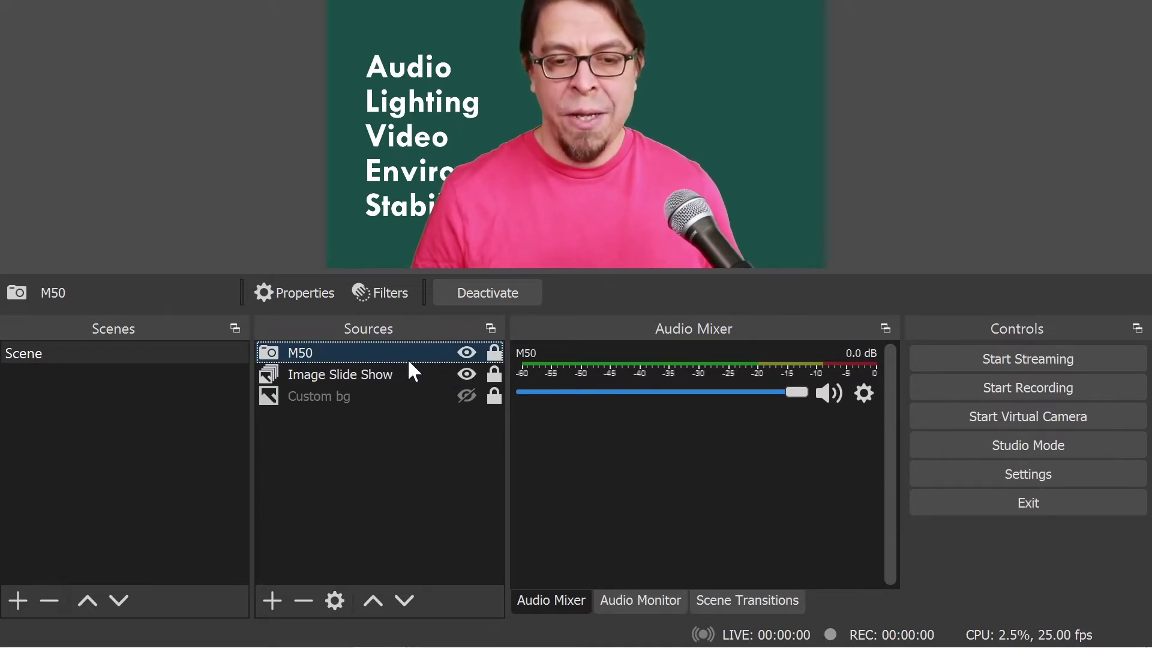
Reposition the M50 camera to the right, clear of the slide text, and relock it.
{"action": "left_click", "coordinate": [496, 354]}
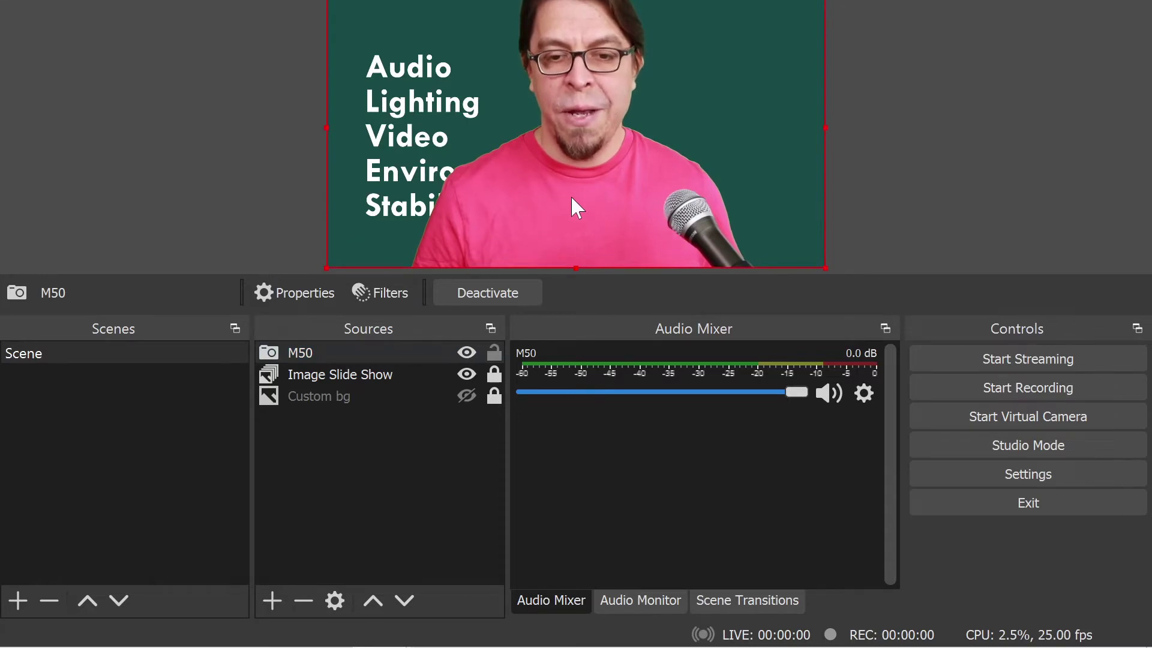
{"action": "left_click_drag", "start_coordinate": [576, 201], "coordinate": [719, 197]}
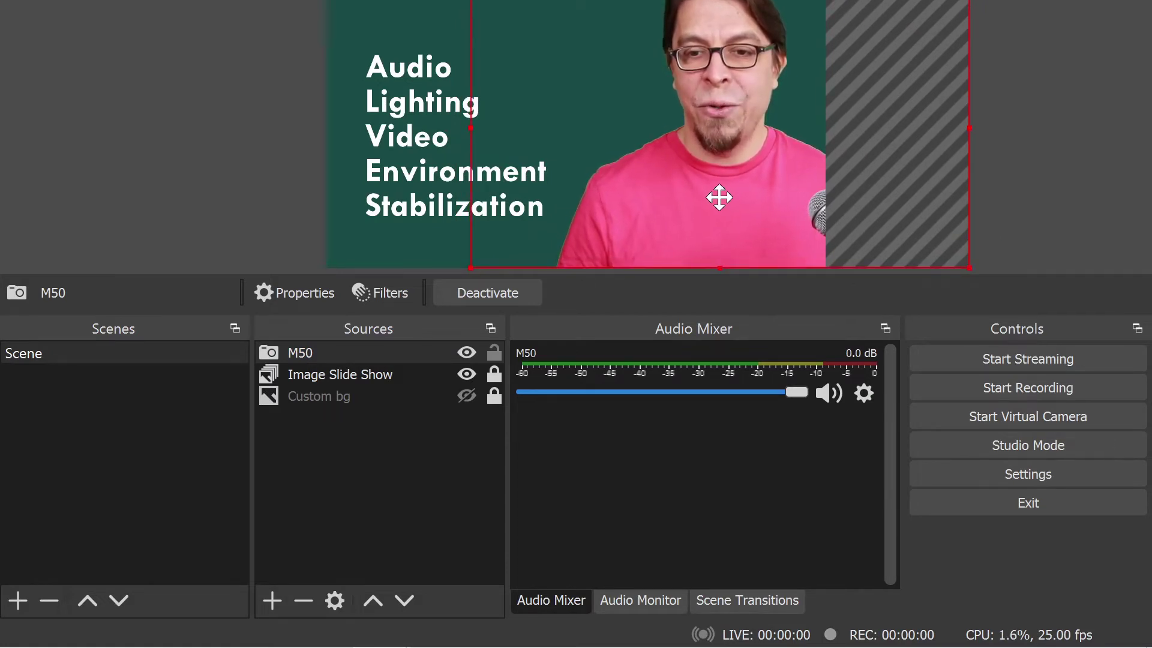
{"action": "left_click", "coordinate": [494, 353]}
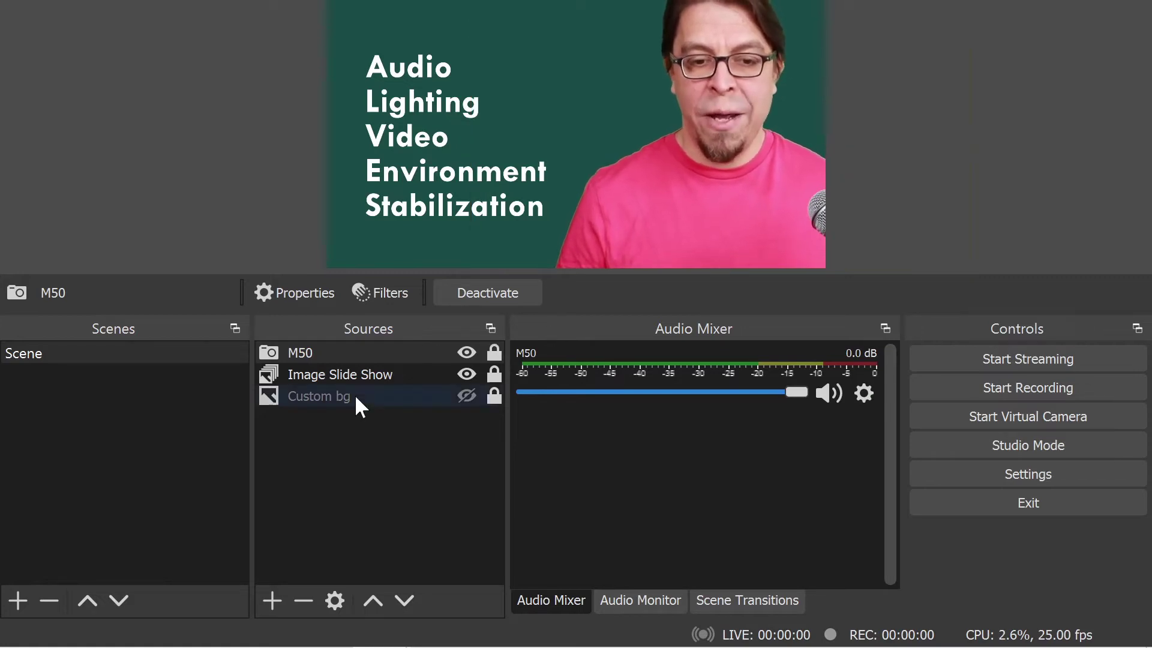
Advance the slide show five times until the final Stabilization item appears.
{"action": "left_click", "coordinate": [363, 372]}
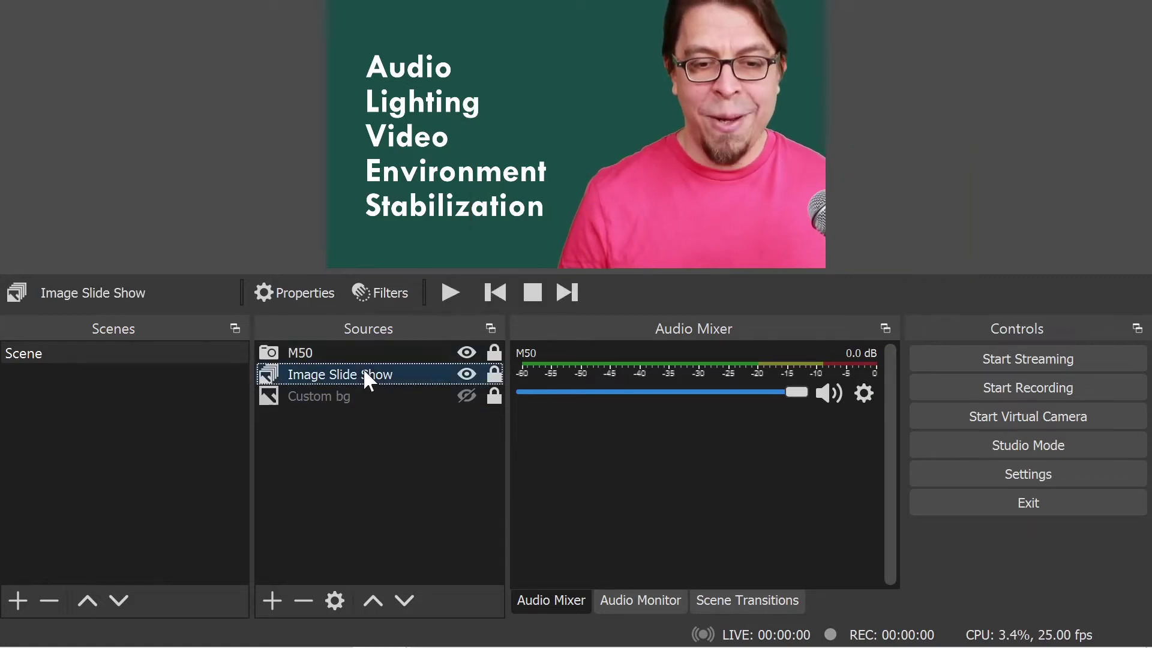
{"action": "left_click", "coordinate": [568, 293]}
{"action": "left_click", "coordinate": [567, 292]}
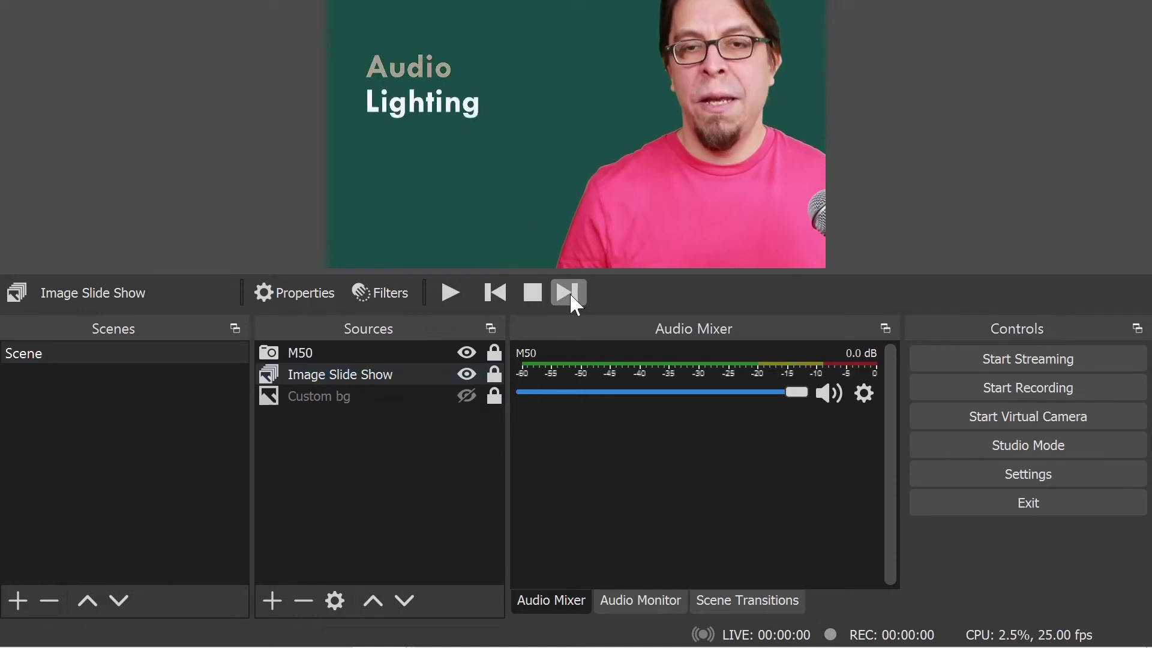
{"action": "left_click", "coordinate": [567, 293]}
{"action": "left_click", "coordinate": [567, 292]}
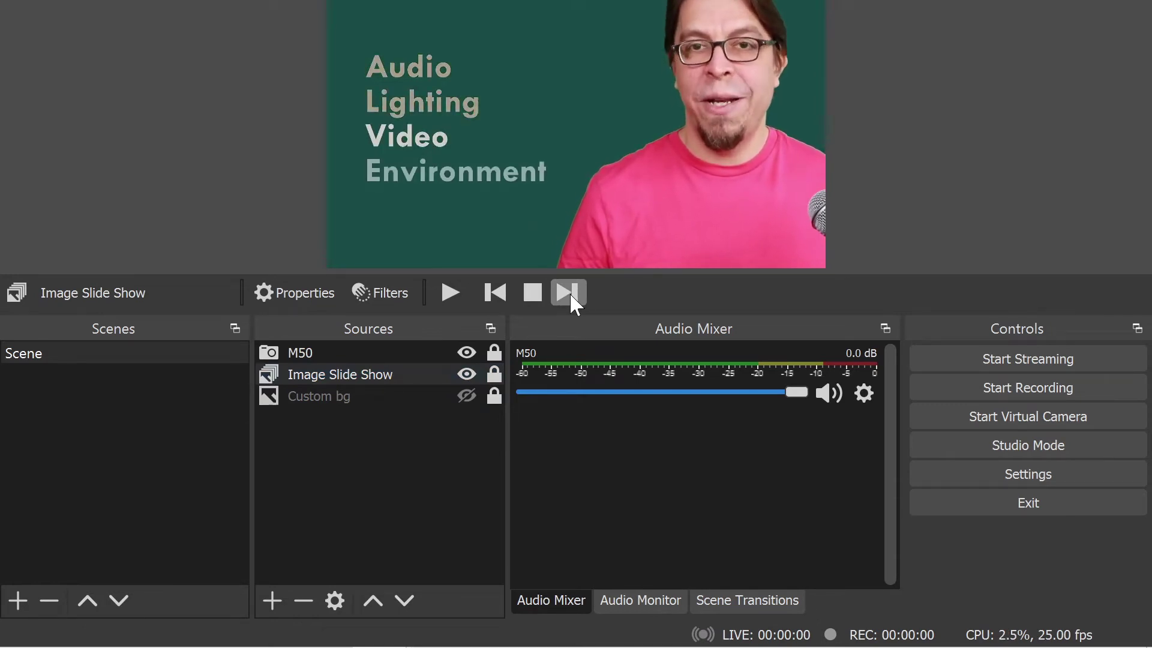
{"action": "left_click", "coordinate": [568, 293]}
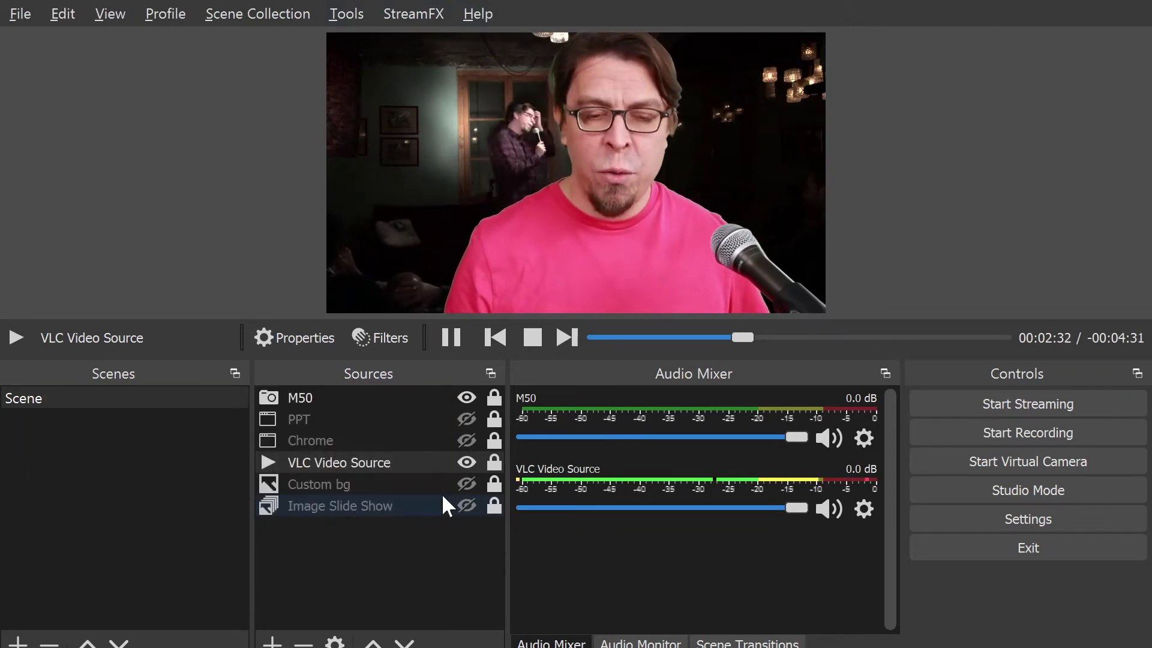
Make the Chrome browser capture and PPT slide sources visible behind the presenter.
{"action": "left_click", "coordinate": [467, 440]}
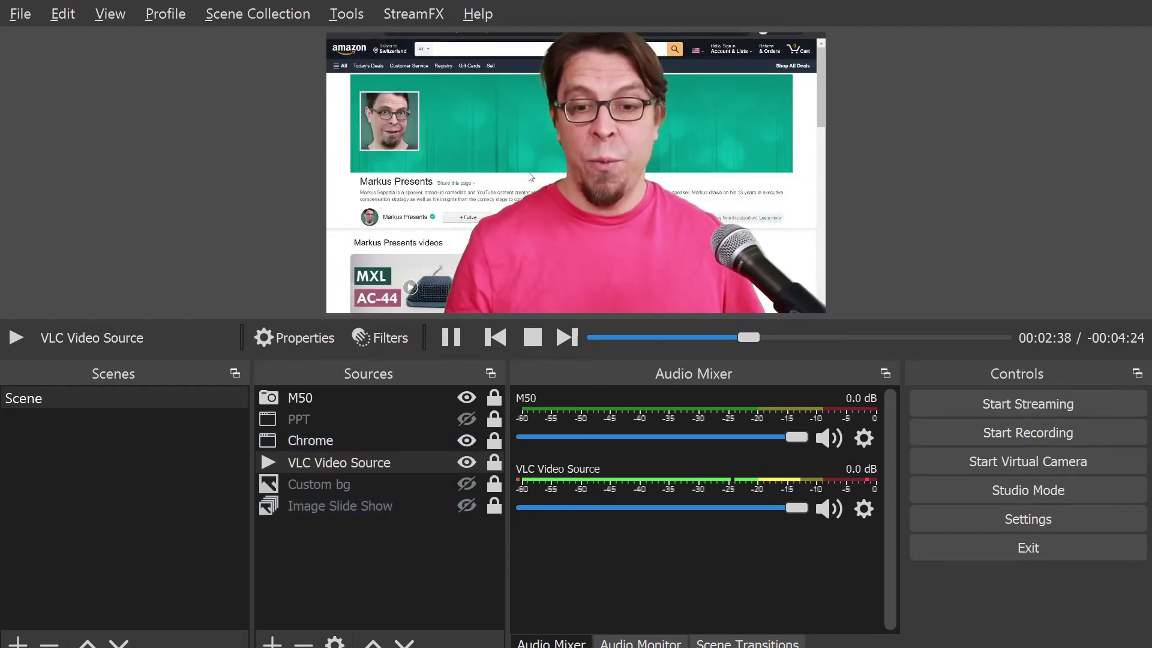
{"action": "scroll", "coordinate": [531, 178], "scroll_direction": "down", "scroll_amount": 5}
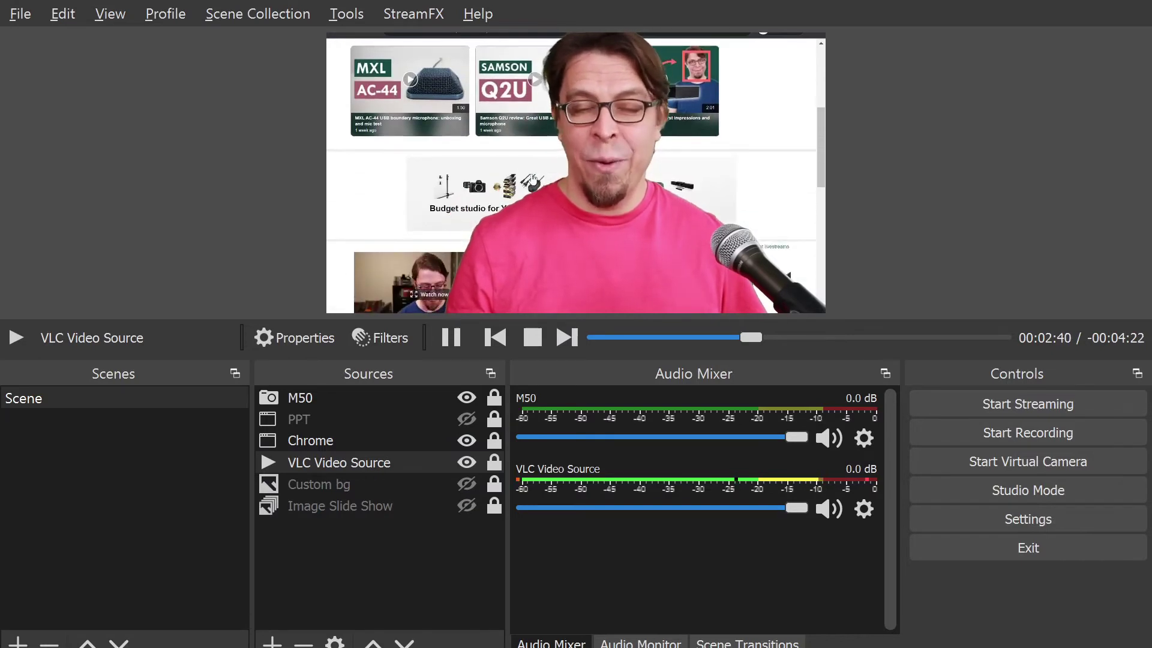
{"action": "left_click", "coordinate": [468, 419]}
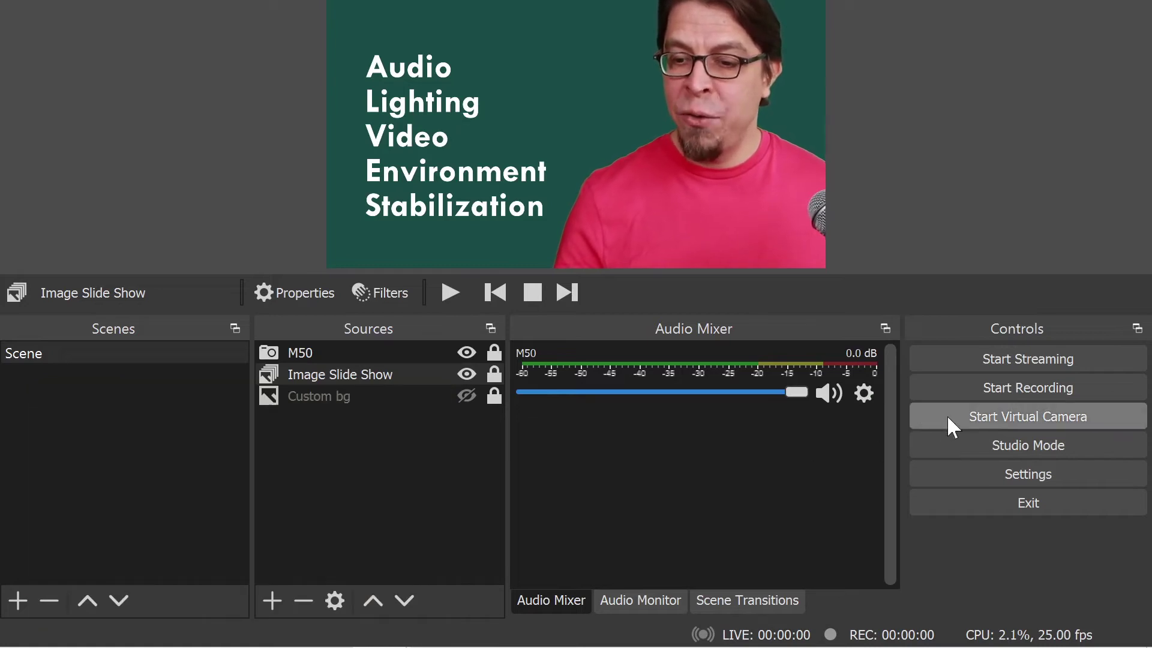
Start the virtual camera from the Controls panel.
{"action": "left_click", "coordinate": [953, 412]}
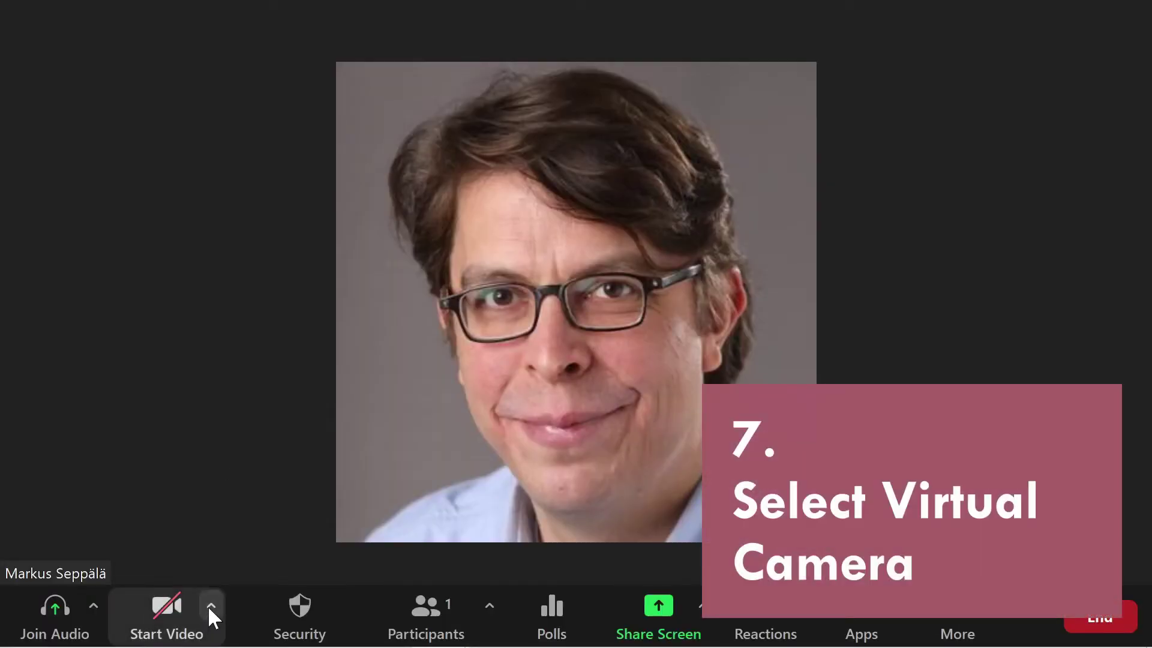
Select OBS Virtual Camera as Zoom's camera, then toggle Mirror my video on and back off in Video Settings.
{"action": "left_click", "coordinate": [210, 607]}
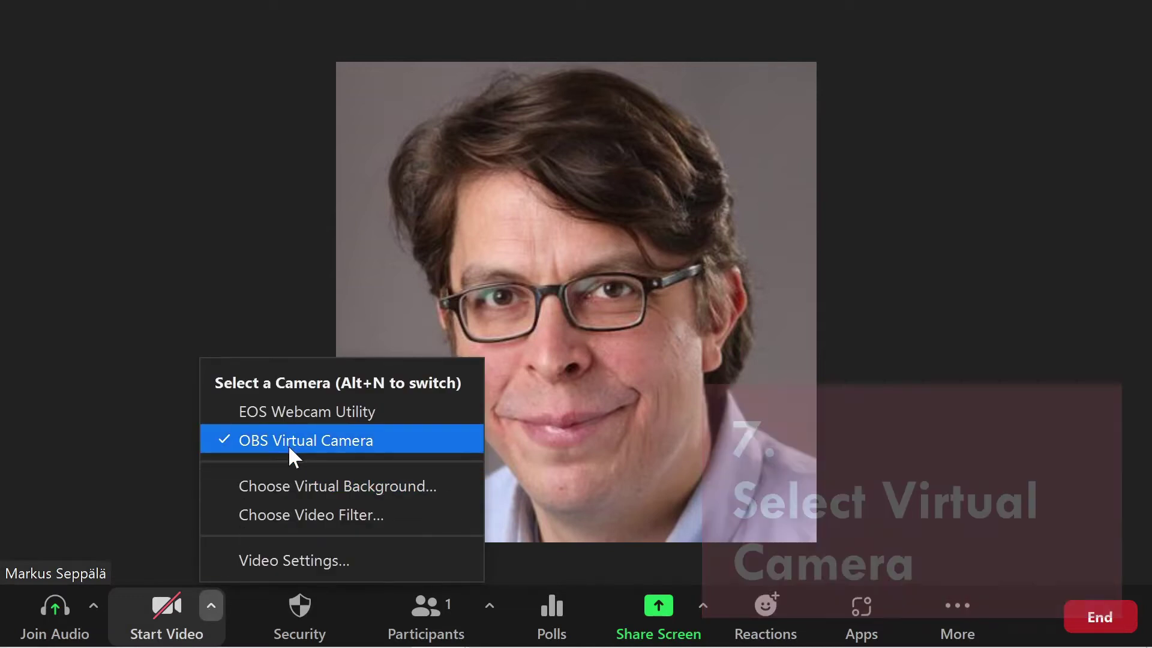
{"action": "left_click", "coordinate": [289, 447]}
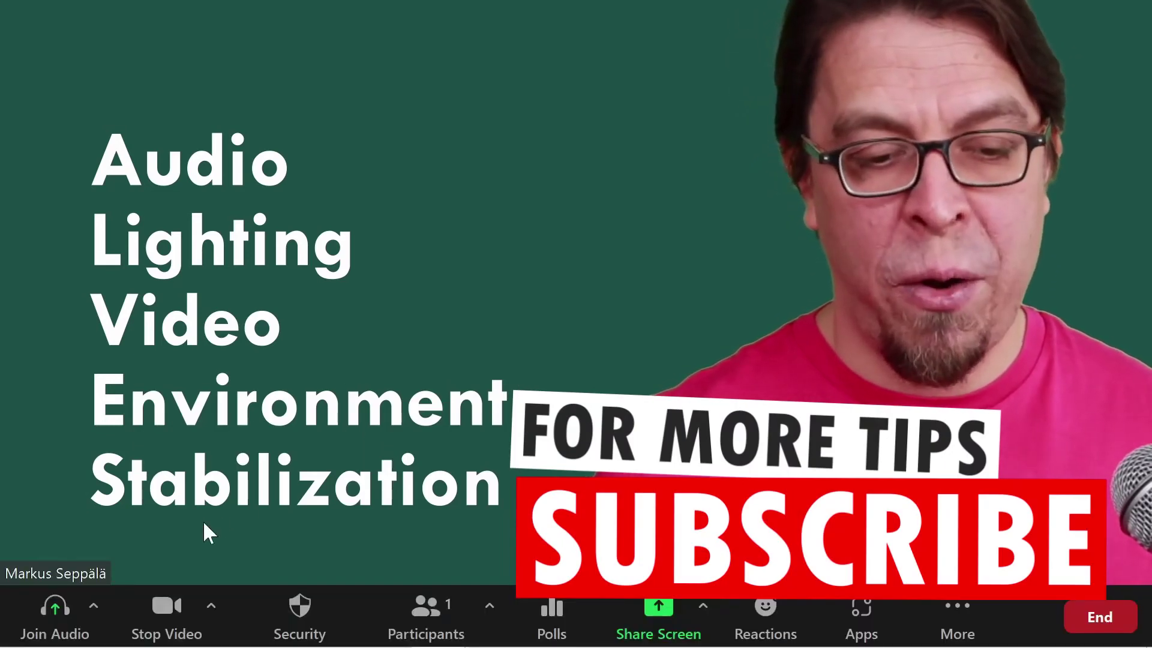
{"action": "left_click", "coordinate": [210, 606]}
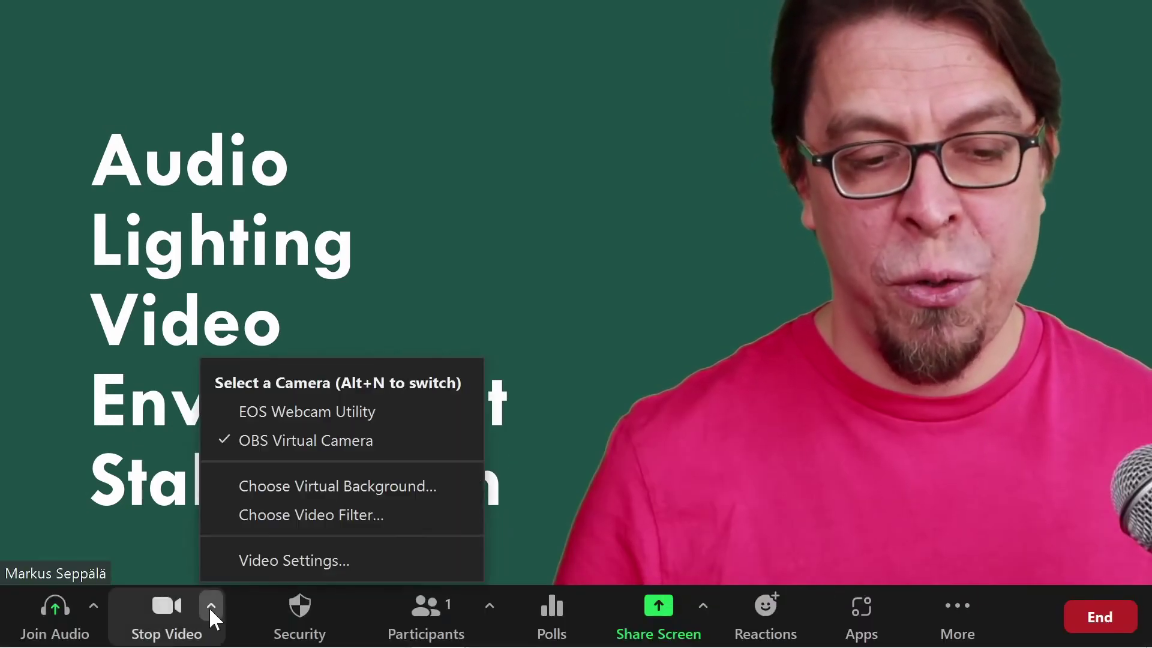
{"action": "left_click", "coordinate": [252, 562]}
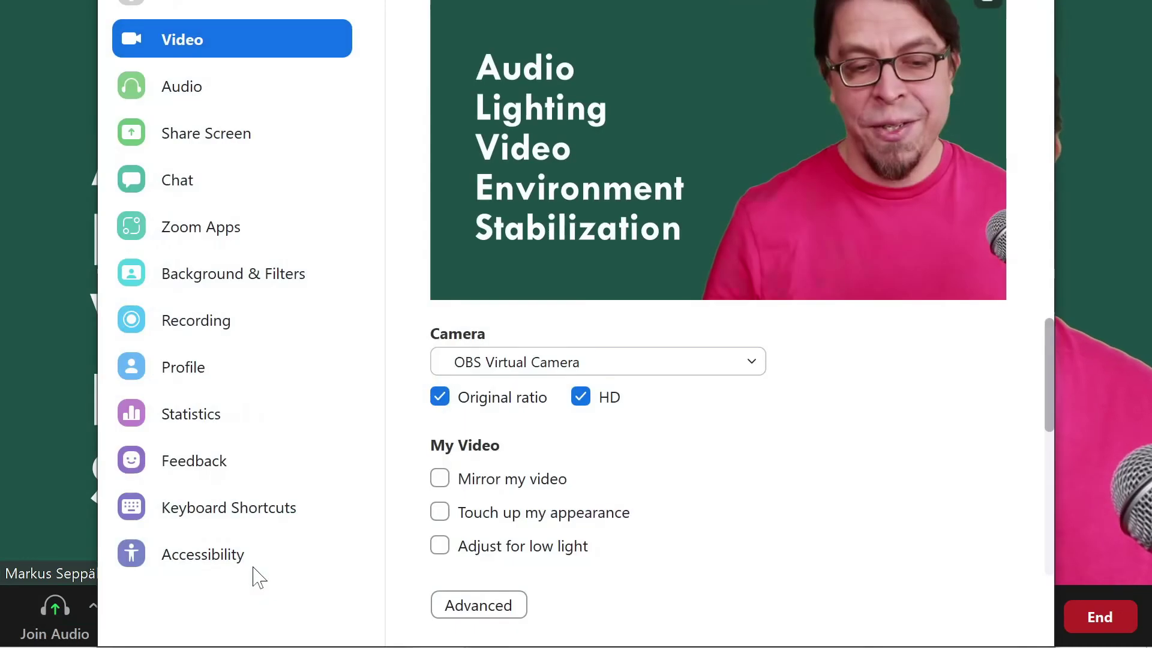
{"action": "left_click", "coordinate": [444, 479]}
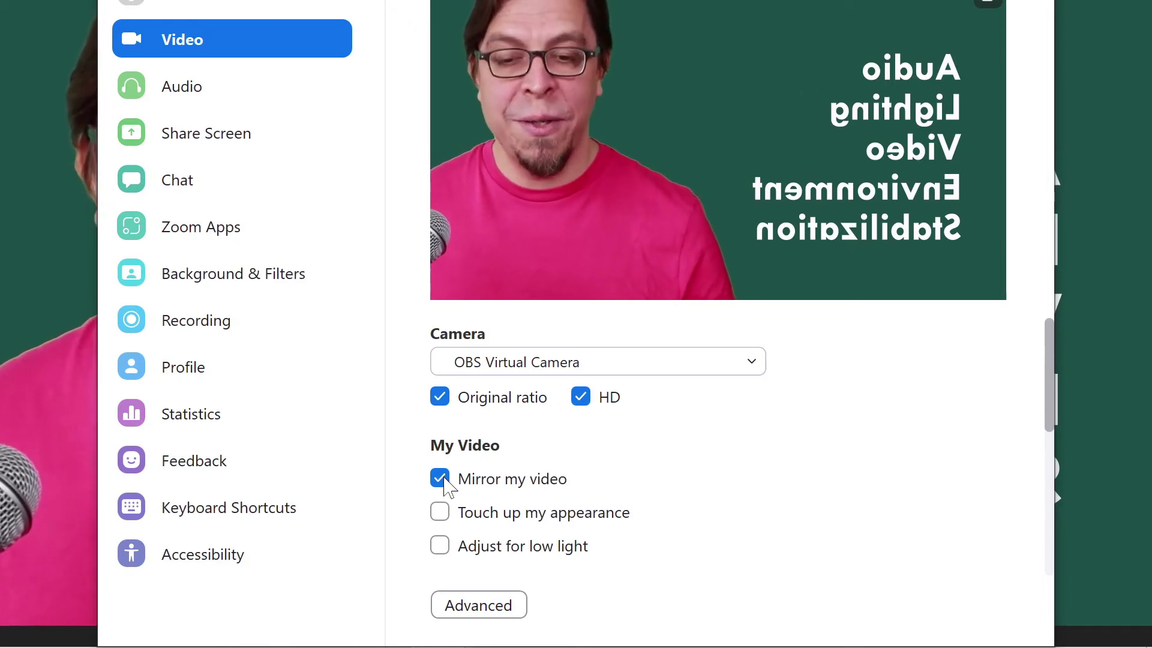
{"action": "left_click", "coordinate": [443, 478]}
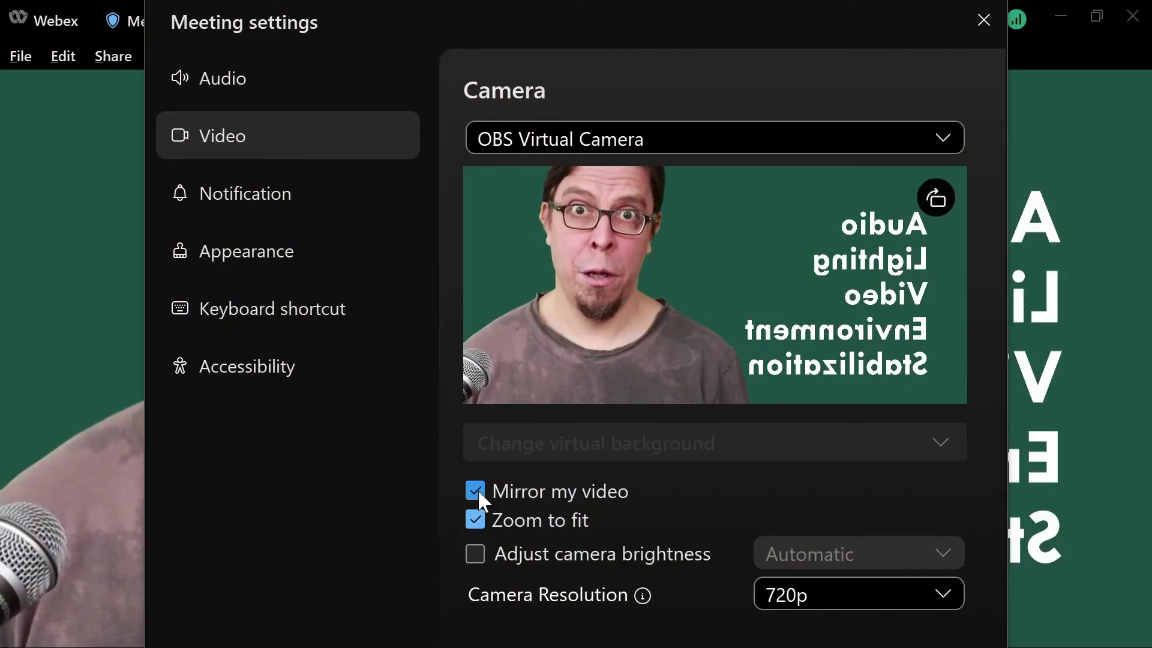
Uncheck Mirror my video in Webex's video settings so the OBS slide text isn't reversed.
{"action": "left_click", "coordinate": [478, 490]}
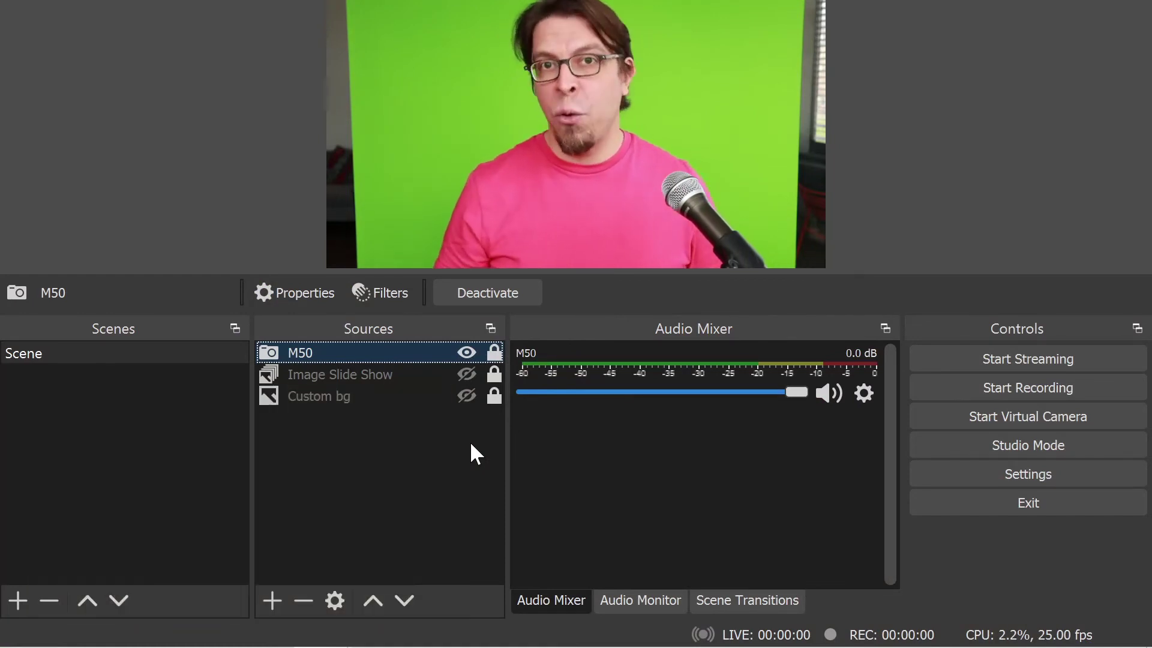
Unlock the M50 source and crop the room edge and window blinds off its left and right sides.
{"action": "left_click", "coordinate": [465, 450]}
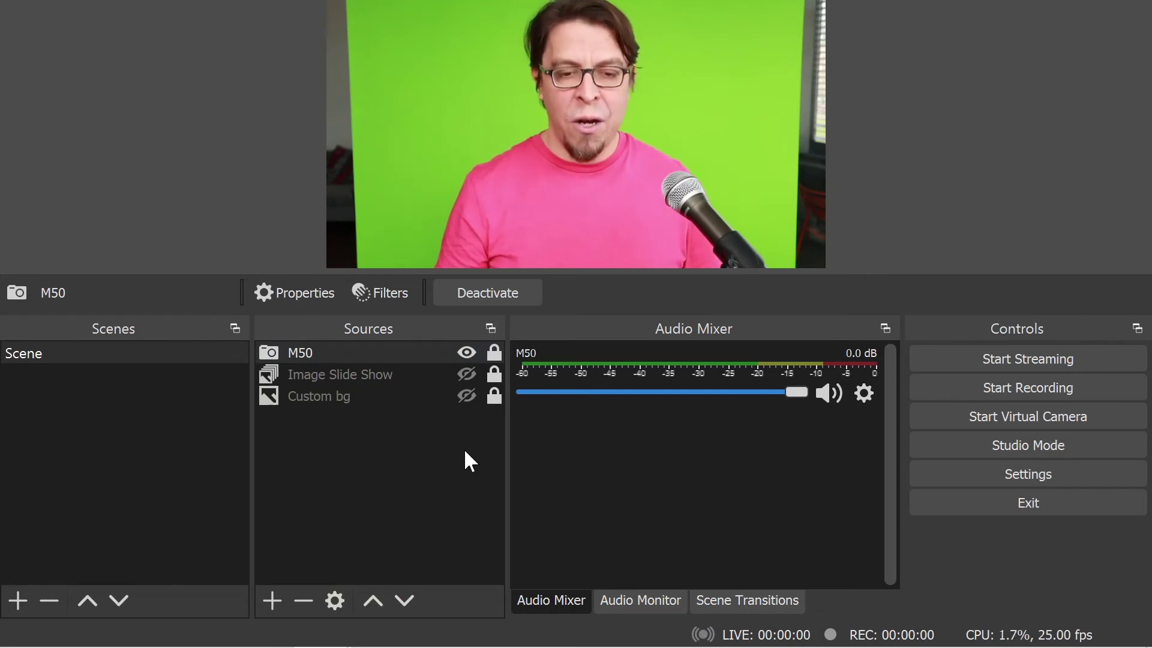
{"action": "left_click", "coordinate": [494, 353]}
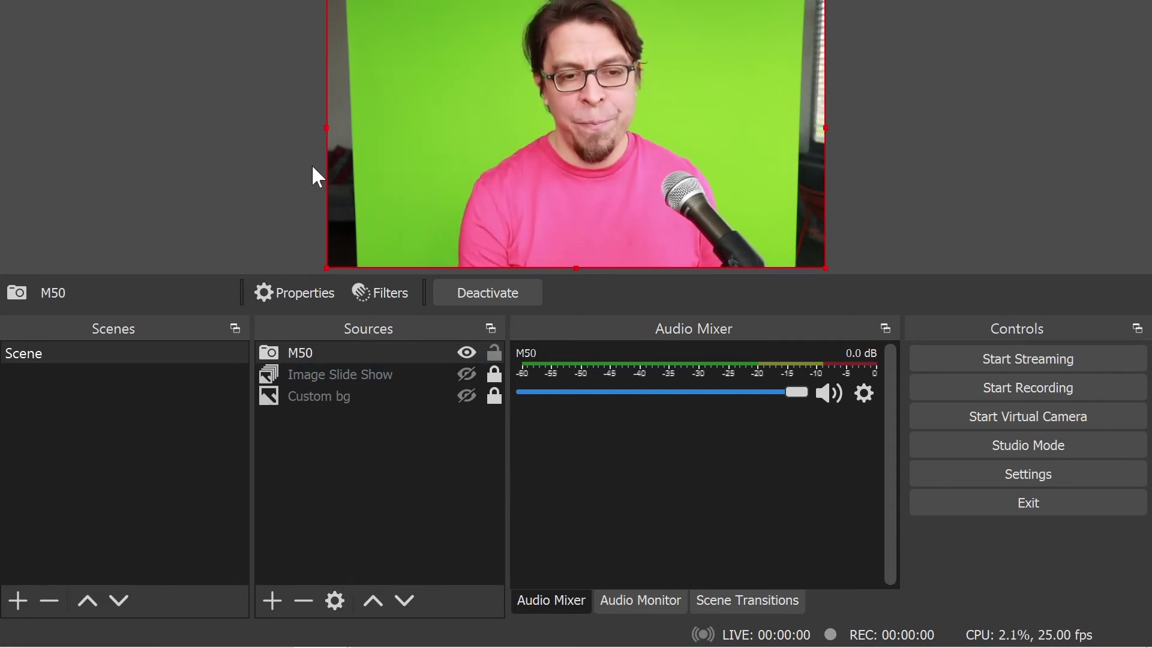
{"action": "left_click_drag", "start_coordinate": [327, 127], "coordinate": [353, 147]}
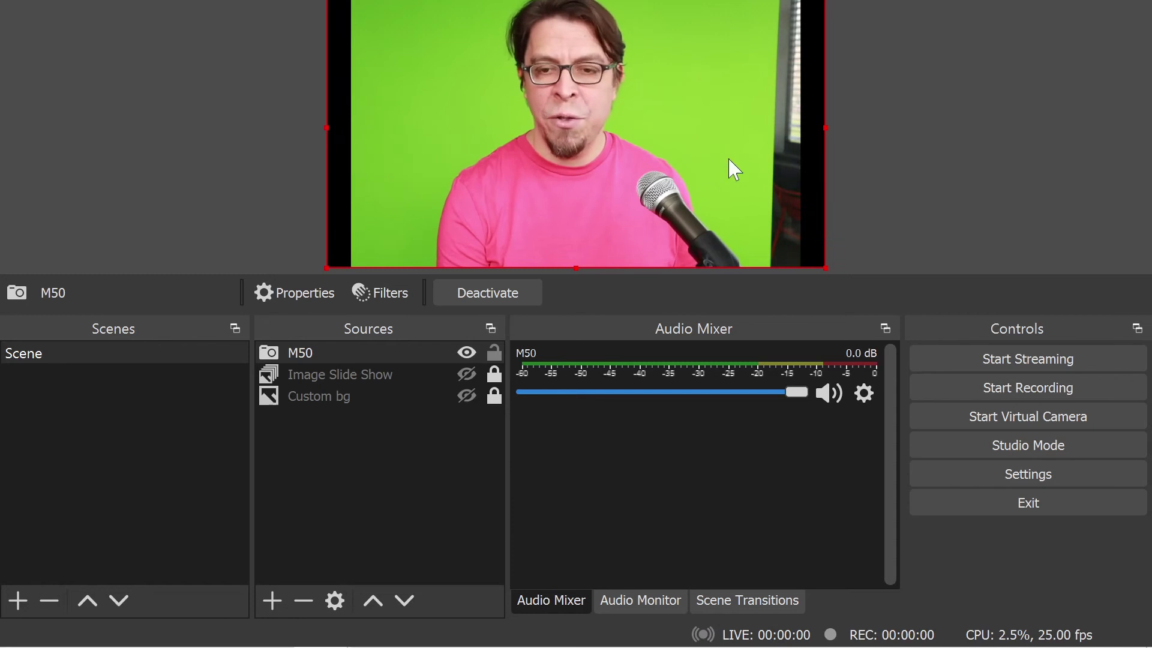
{"action": "left_click_drag", "start_coordinate": [826, 125], "coordinate": [804, 138]}
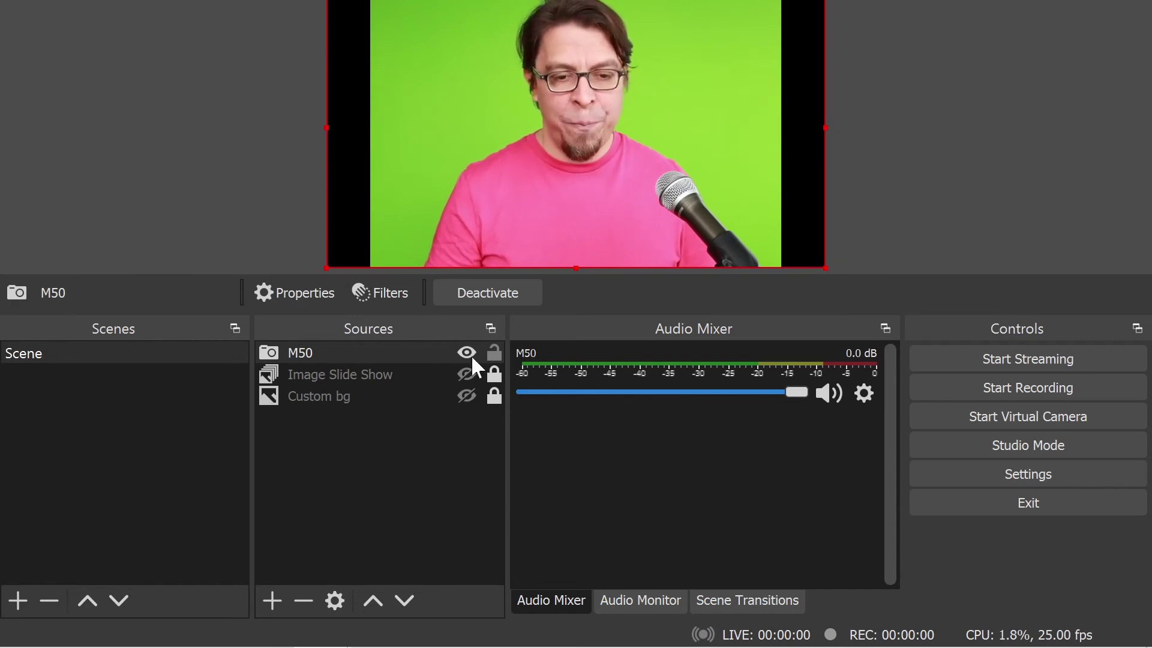
Turn on the M50 camera's Chroma Key filter to remove the green backdrop.
{"action": "left_click", "coordinate": [384, 293]}
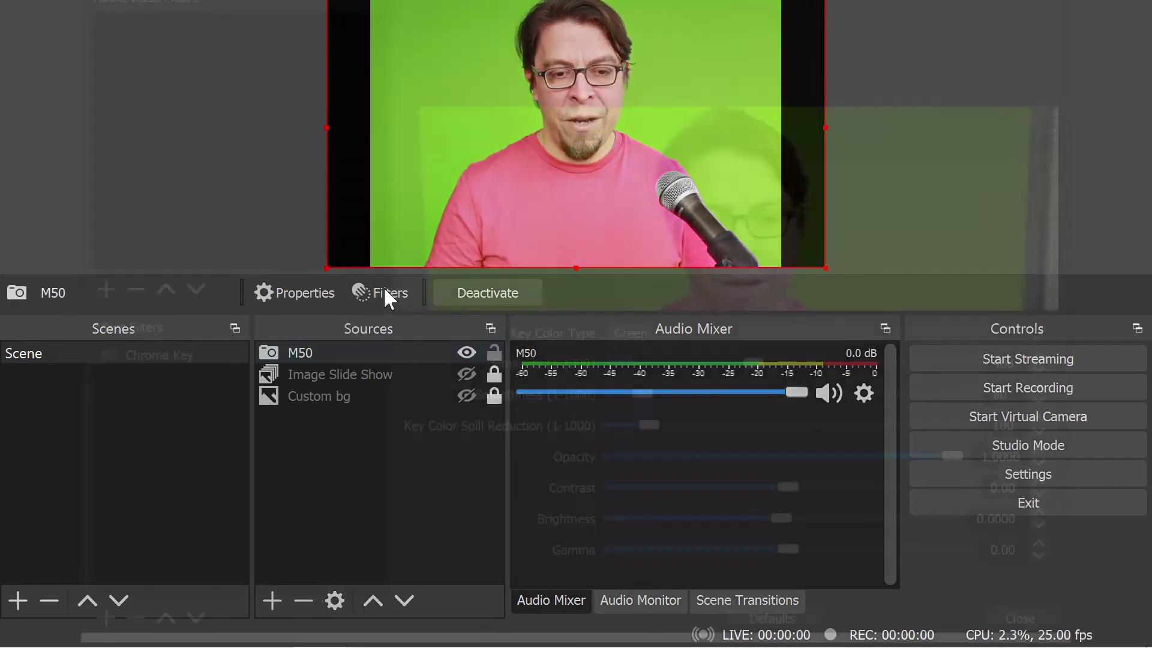
{"action": "left_click", "coordinate": [92, 358]}
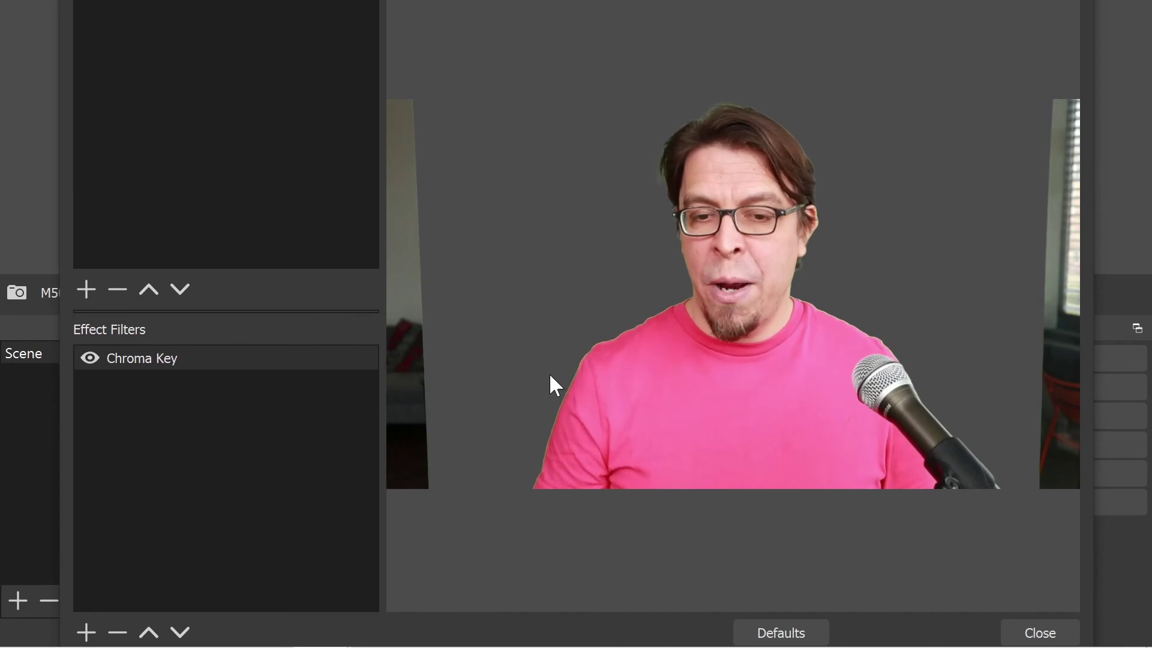
{"action": "left_click", "coordinate": [1036, 633]}
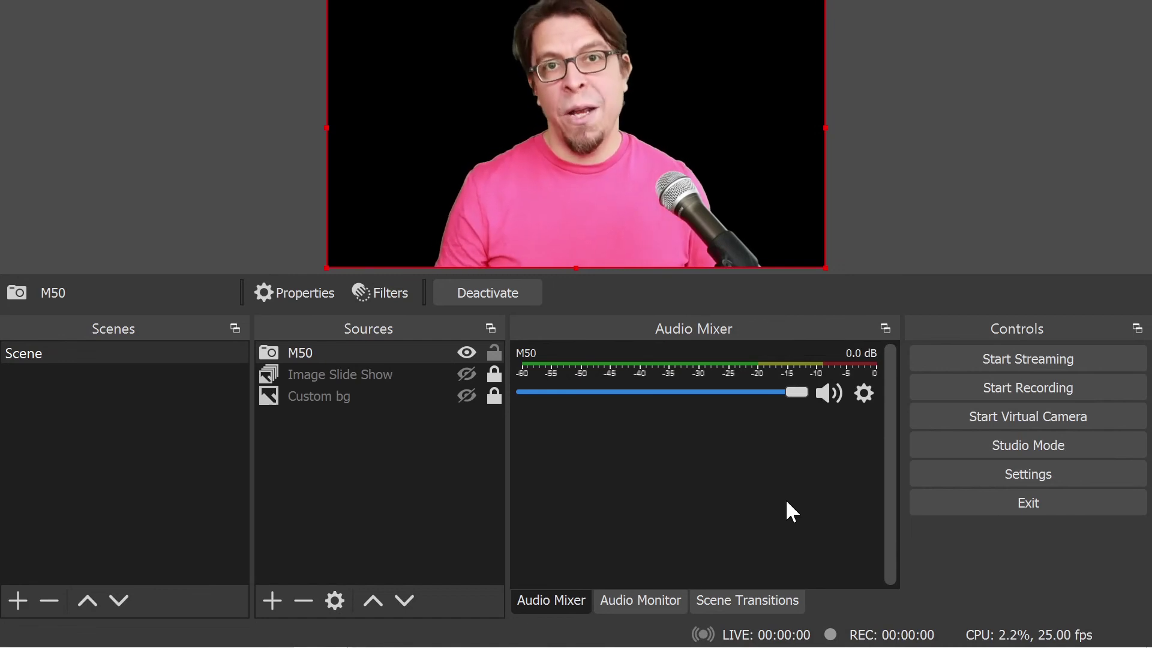
Make the Custom bg source visible so the olive MarkusPresents backdrop sits behind the presenter.
{"action": "left_click", "coordinate": [466, 394]}
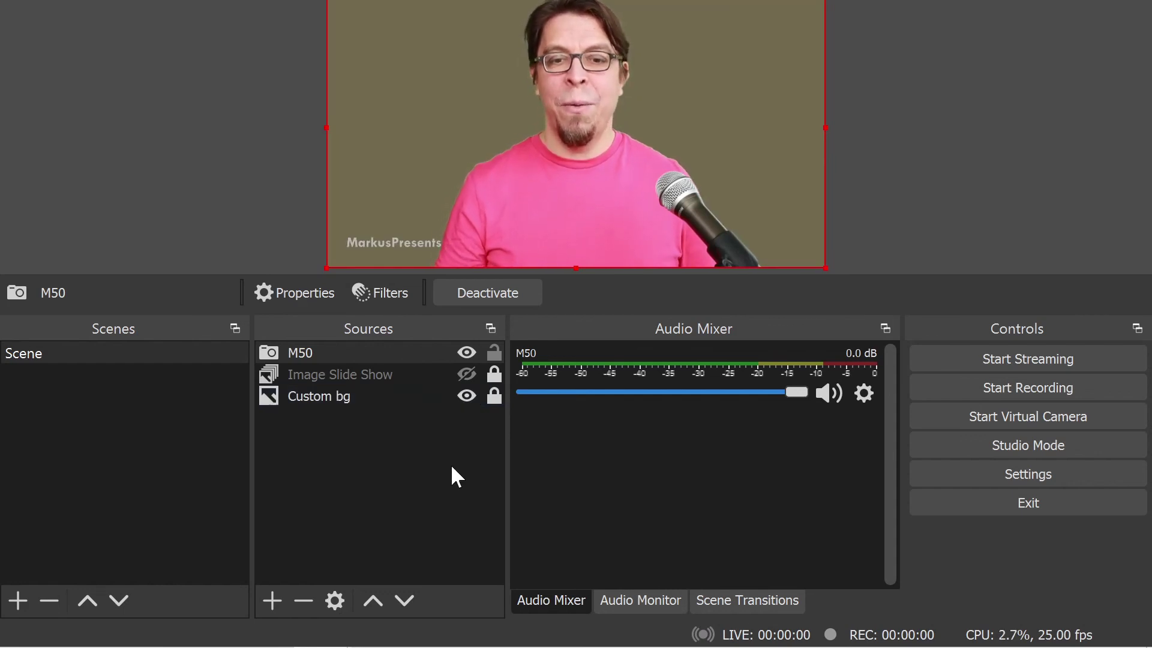